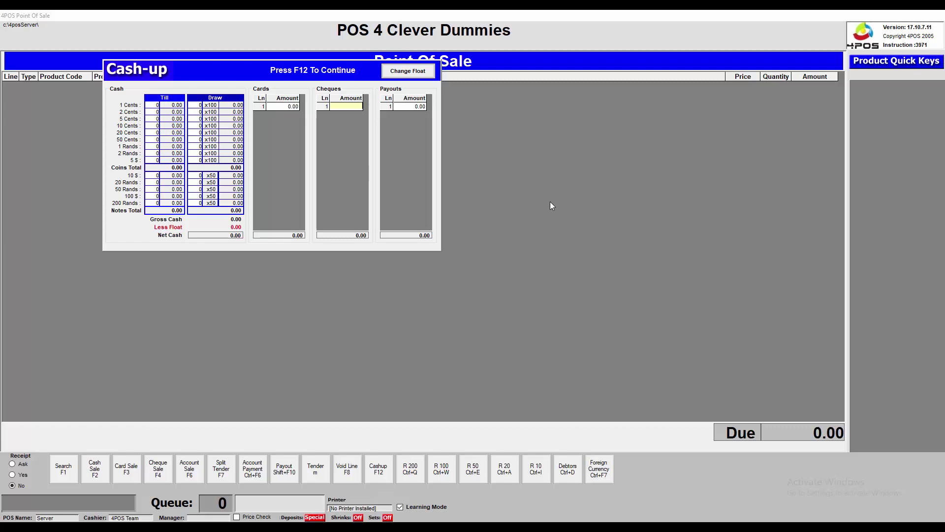
Restart the cash-up from the Point Of Sale screen and set the device's new float to 500.00.
{"action": "key", "text": "Escape"}
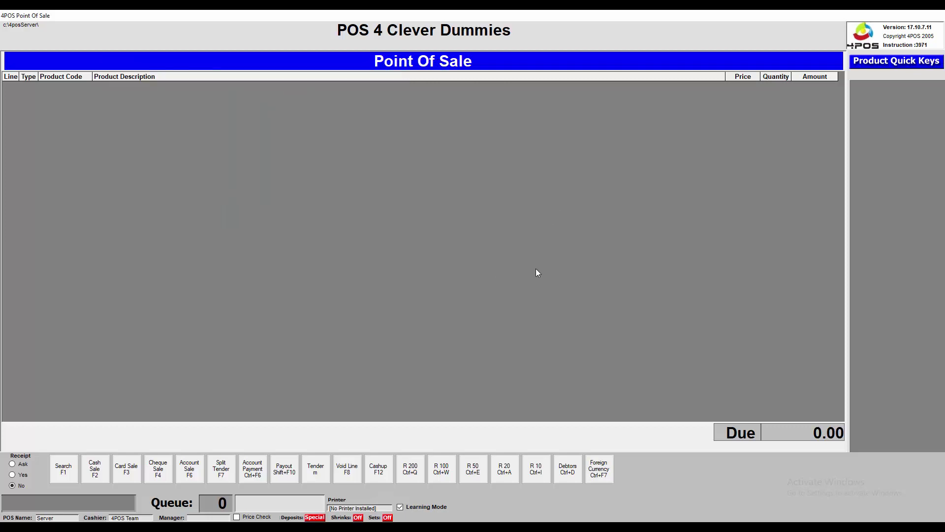
{"action": "left_click", "coordinate": [381, 472]}
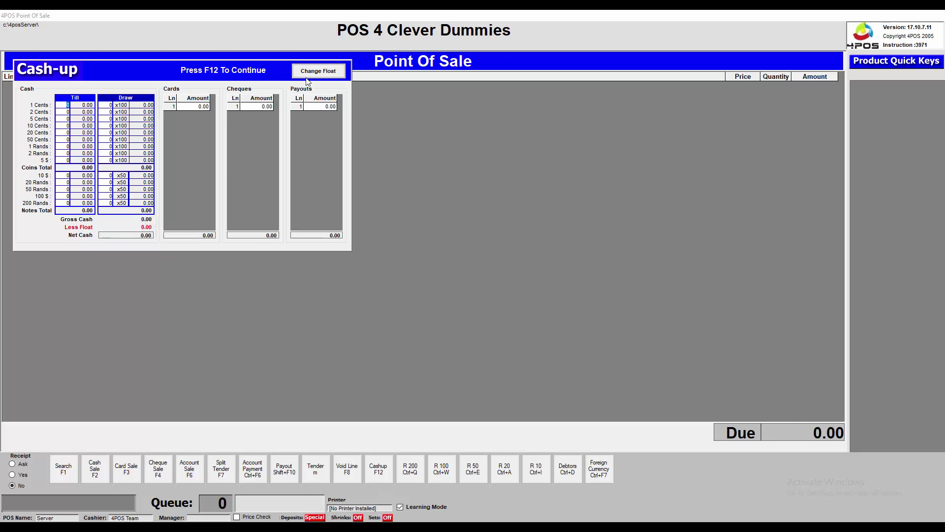
{"action": "left_click", "coordinate": [318, 71]}
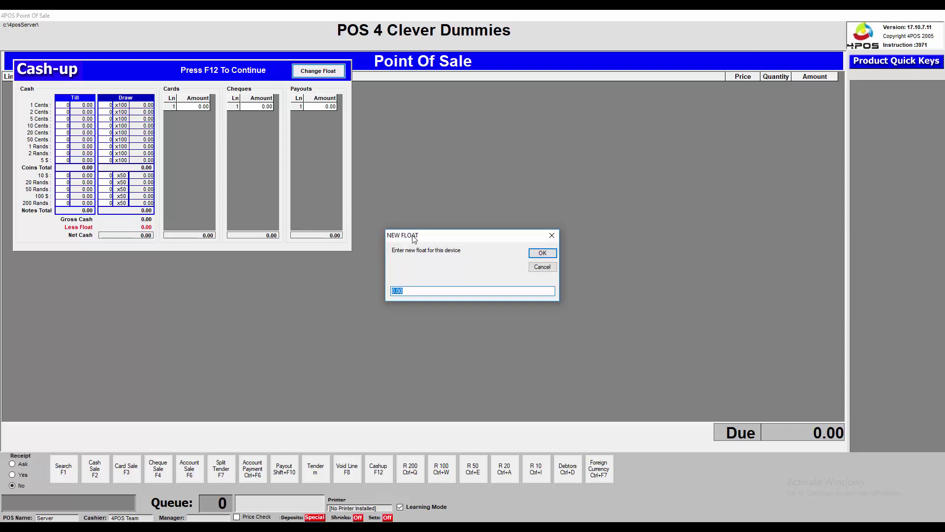
{"action": "type", "text": "50000"}
{"action": "key", "text": "Return"}
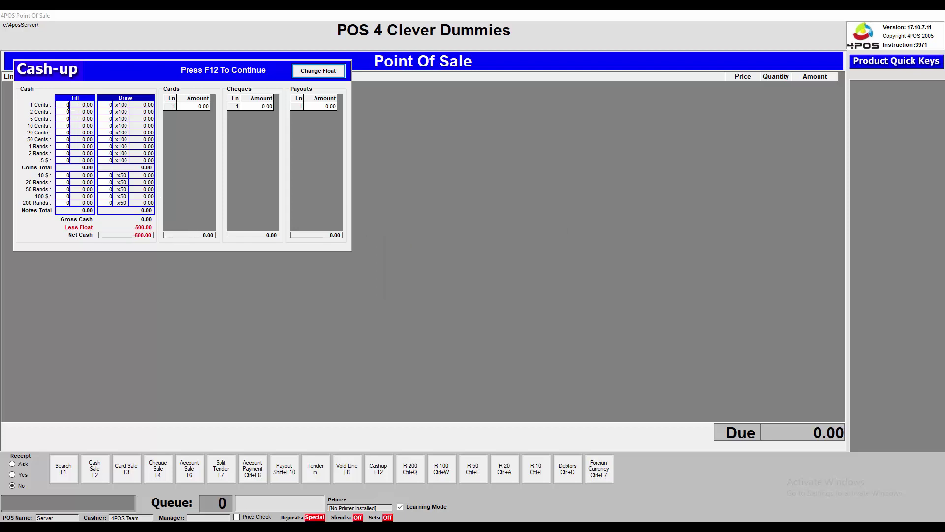
Enter the till's coin counts from 1 Cent up to 5 $ as 5, 6, 7, 8, 9, 2, 5, 6 and 7.
{"action": "left_click", "coordinate": [67, 105]}
{"action": "key", "text": "Return"}
{"action": "type", "text": "6"}
{"action": "type", "text": "8"}
{"action": "type", "text": "9"}
{"action": "key", "text": "Return"}
{"action": "key", "text": "Return"}
{"action": "type", "text": "7"}
Enter the till's note counts from 10 $ up to 200 Rands as 5, 6, 7, 8 and 9.
{"action": "type", "text": "5"}
{"action": "key", "text": "Return"}
{"action": "key", "text": "Return"}
{"action": "type", "text": "7"}
{"action": "key", "text": "Return"}
{"action": "type", "text": "8"}
{"action": "key", "text": "Return"}
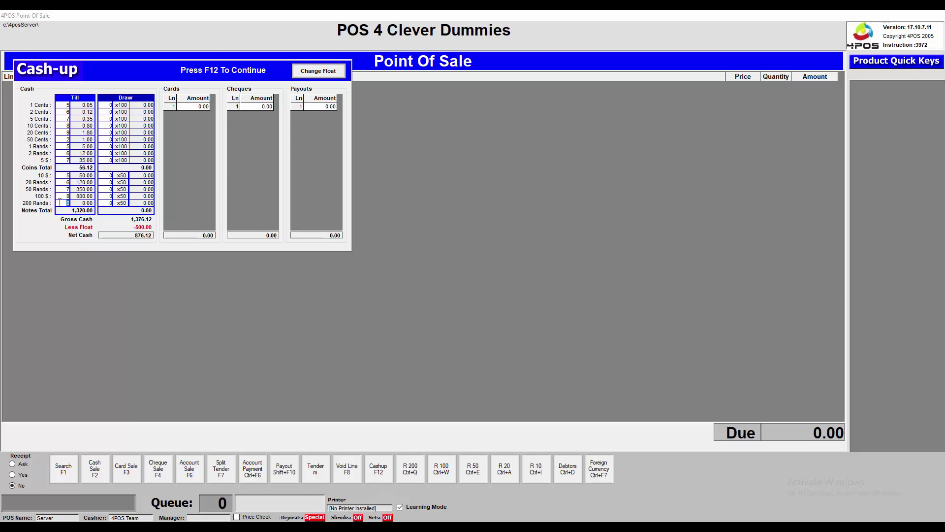
{"action": "type", "text": "9"}
Record three card amounts of 120.00, 50.00 and 60.00 in the cash-up.
{"action": "left_click", "coordinate": [203, 108]}
{"action": "type", "text": "120.00"}
{"action": "key", "text": "Return"}
{"action": "left_click", "coordinate": [188, 107]}
{"action": "key", "text": "Return"}
{"action": "key", "text": "Return"}
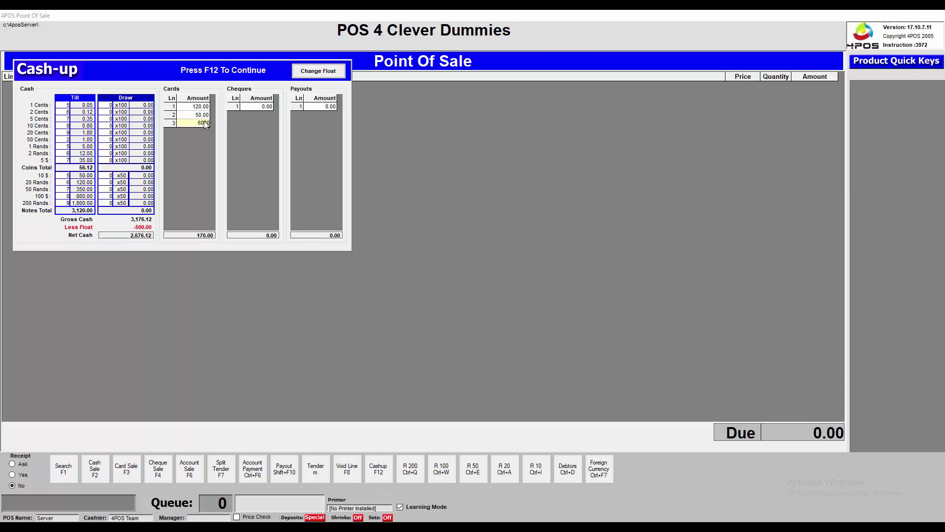
{"action": "key", "text": "Return"}
Record payouts of 25.00 and 17.50, and continue to the declaration.
{"action": "left_click", "coordinate": [324, 106]}
{"action": "key", "text": "Return"}
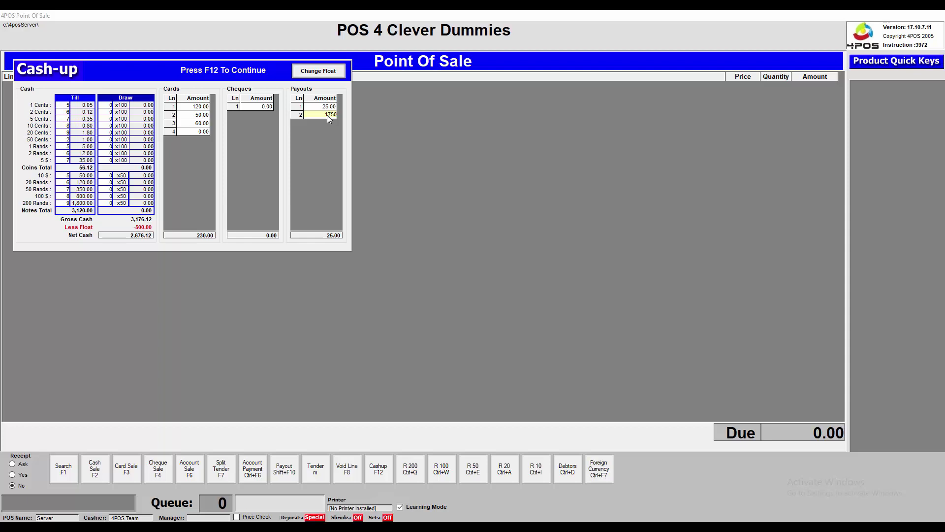
{"action": "key", "text": "Return"}
{"action": "key", "text": "F12"}
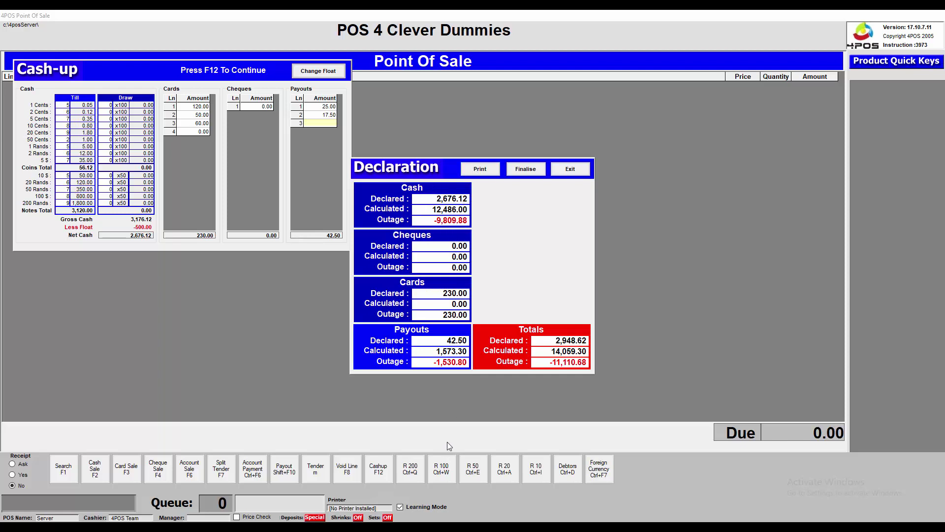
Switch to 4POS Back Office and show the unfiltered POS Transaction Lists report for 2017/10/08.
{"action": "left_click", "coordinate": [394, 484]}
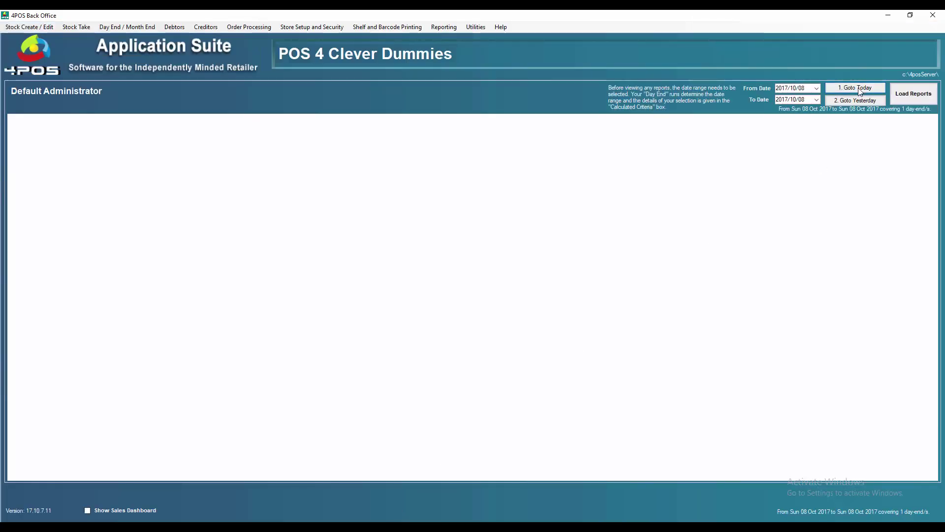
{"action": "left_click", "coordinate": [903, 94]}
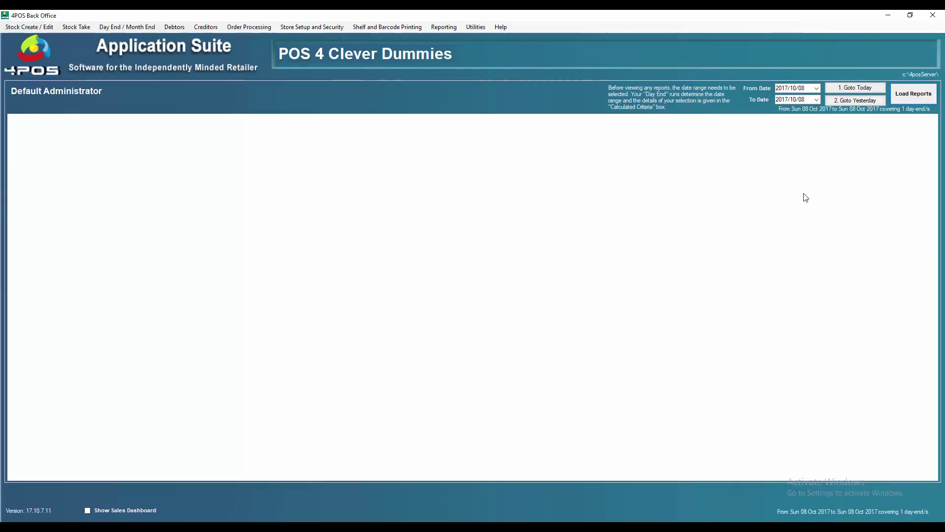
{"action": "left_click", "coordinate": [443, 27]}
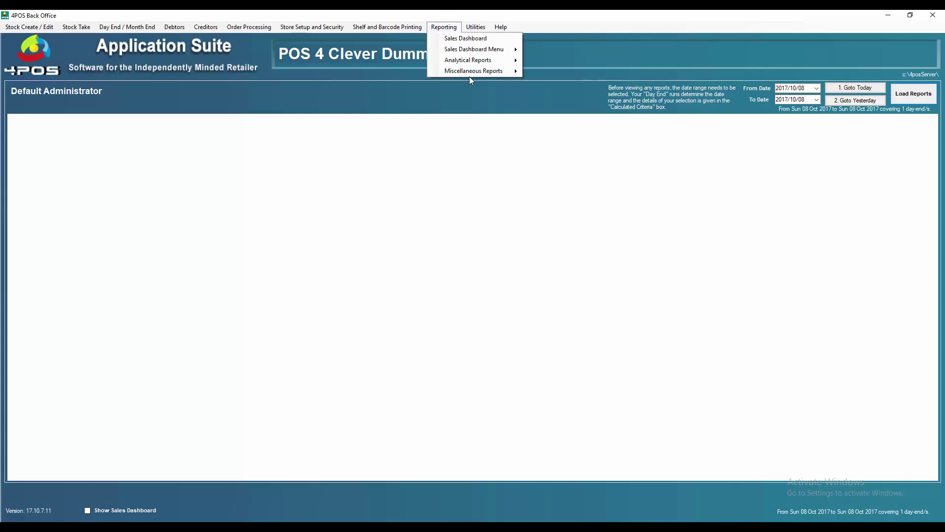
{"action": "mouse_move", "coordinate": [471, 75]}
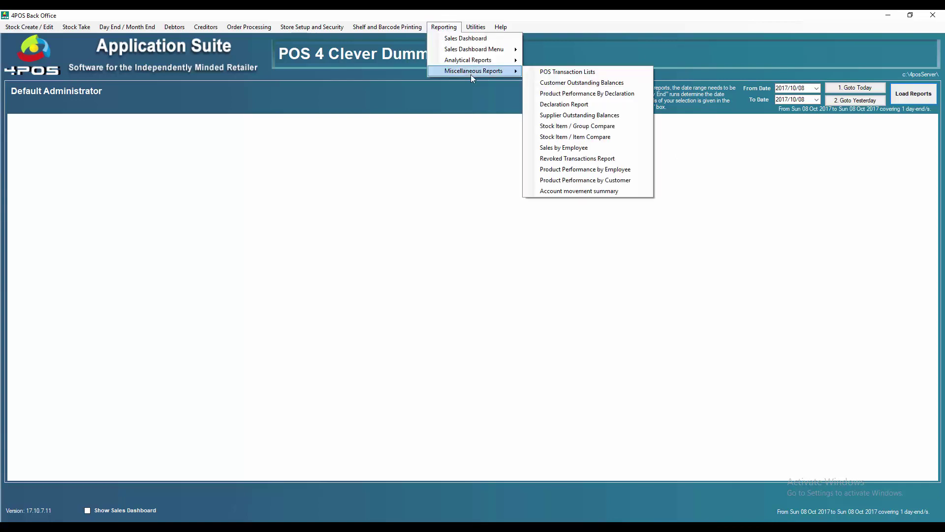
{"action": "left_click", "coordinate": [577, 74]}
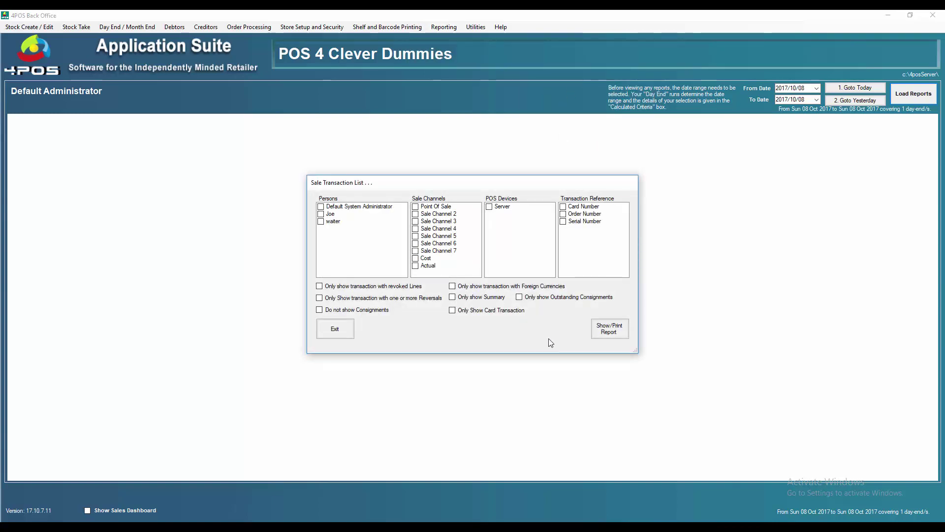
{"action": "left_click", "coordinate": [608, 333]}
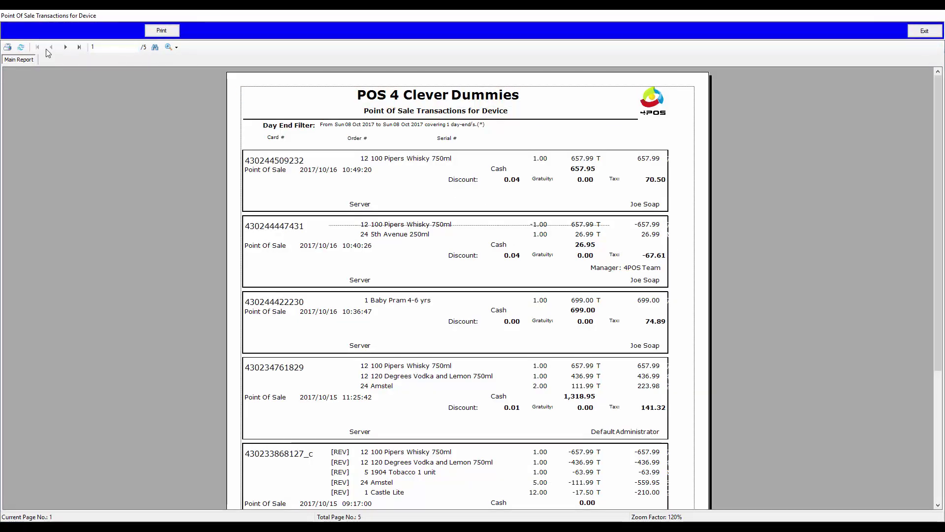
Go to the last page of the transactions report and examine the Total Sales figure.
{"action": "left_click", "coordinate": [79, 47]}
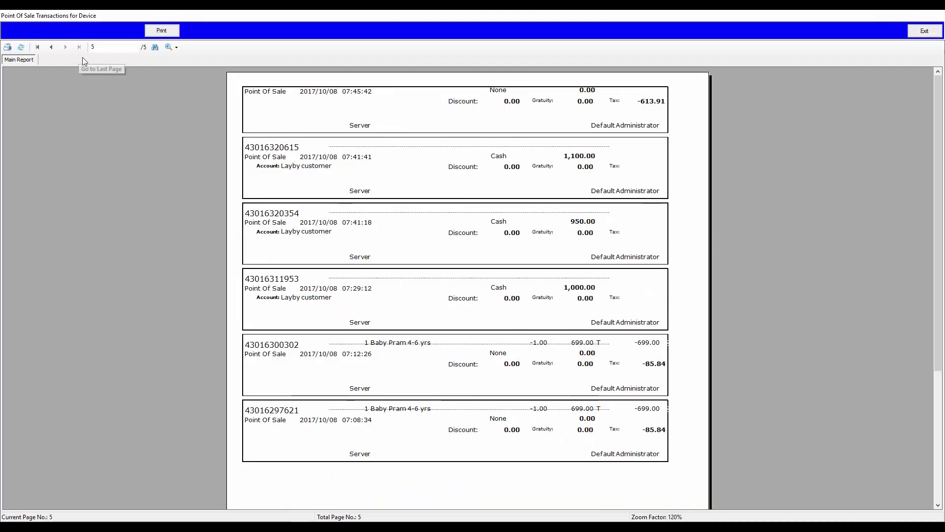
{"action": "left_click", "coordinate": [938, 423]}
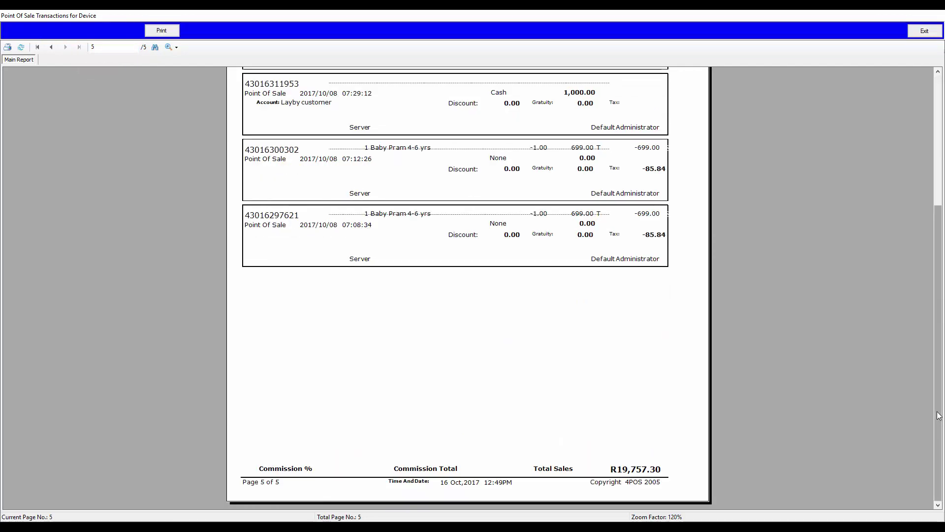
{"action": "mouse_move", "coordinate": [938, 423]}
{"action": "left_mouse_down"}
{"action": "mouse_move", "coordinate": [939, 305]}
{"action": "mouse_move", "coordinate": [939, 436]}
{"action": "left_mouse_up"}
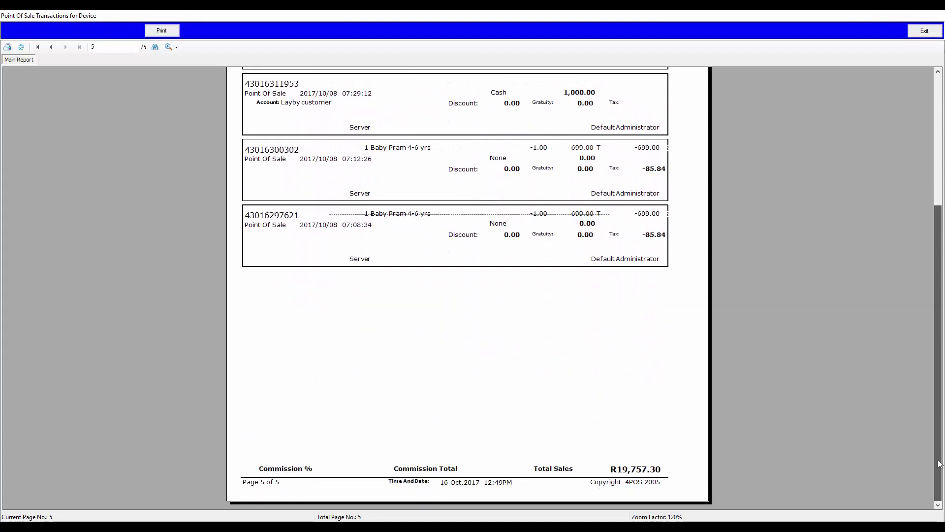
{"action": "left_click", "coordinate": [656, 473]}
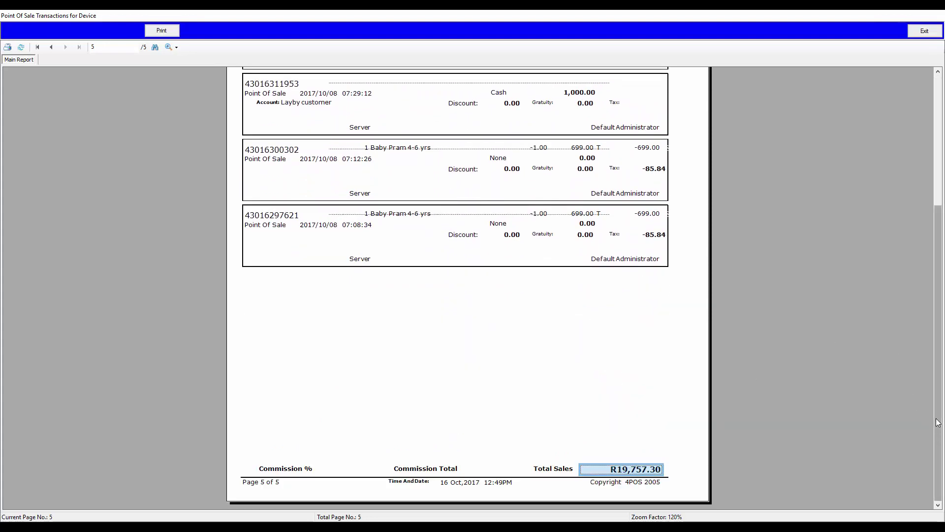
{"action": "left_click_drag", "start_coordinate": [935, 423], "coordinate": [935, 293]}
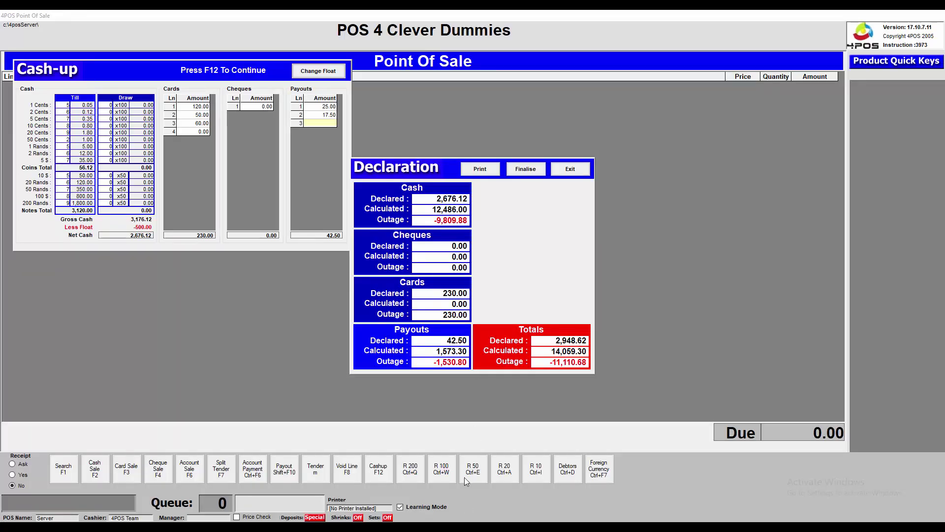
Return to the Point Of Sale Transactions report and review the transactions on its last and first pages.
{"action": "mouse_move", "coordinate": [398, 527]}
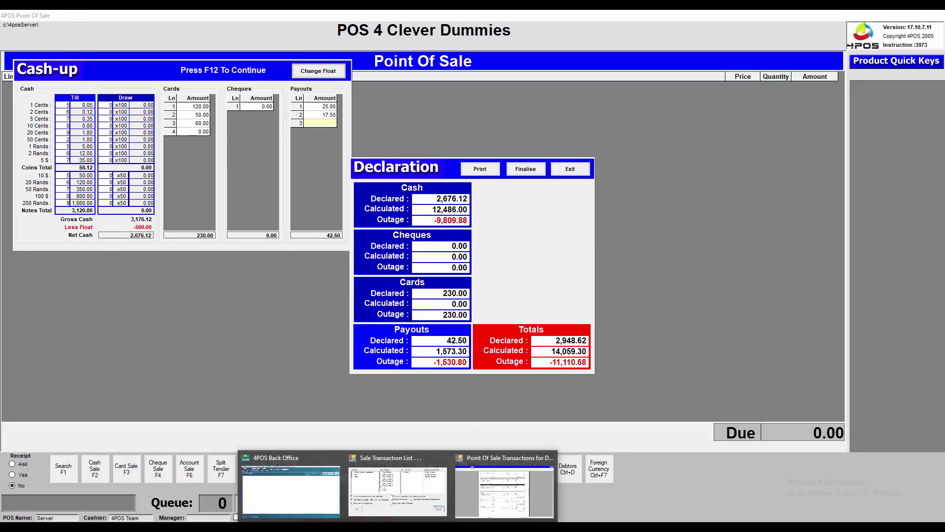
{"action": "left_click", "coordinate": [508, 492]}
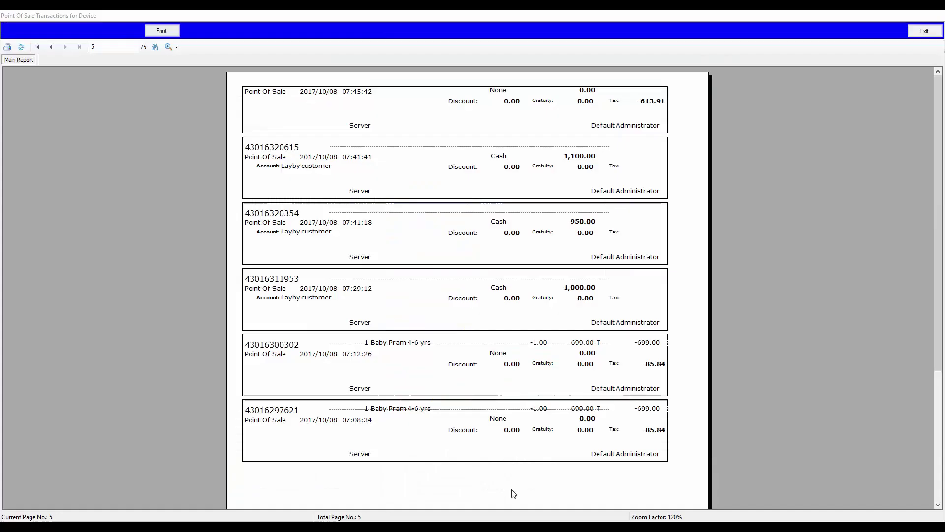
{"action": "left_click_drag", "start_coordinate": [939, 365], "coordinate": [944, 299]}
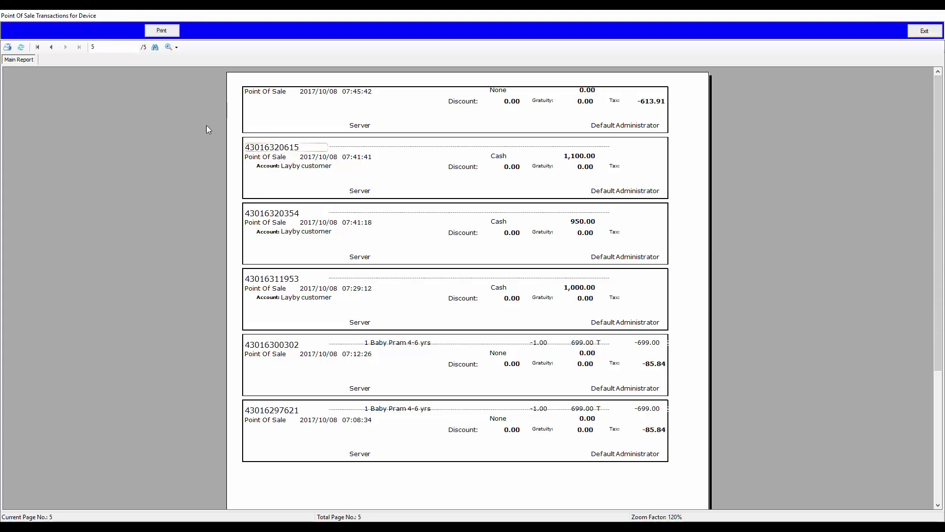
{"action": "left_click", "coordinate": [37, 48]}
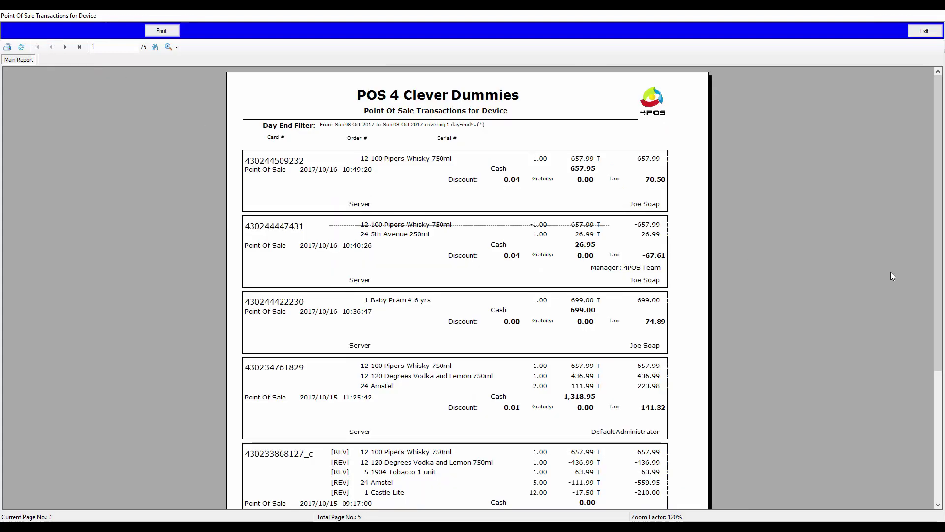
{"action": "left_click_drag", "start_coordinate": [939, 241], "coordinate": [939, 390]}
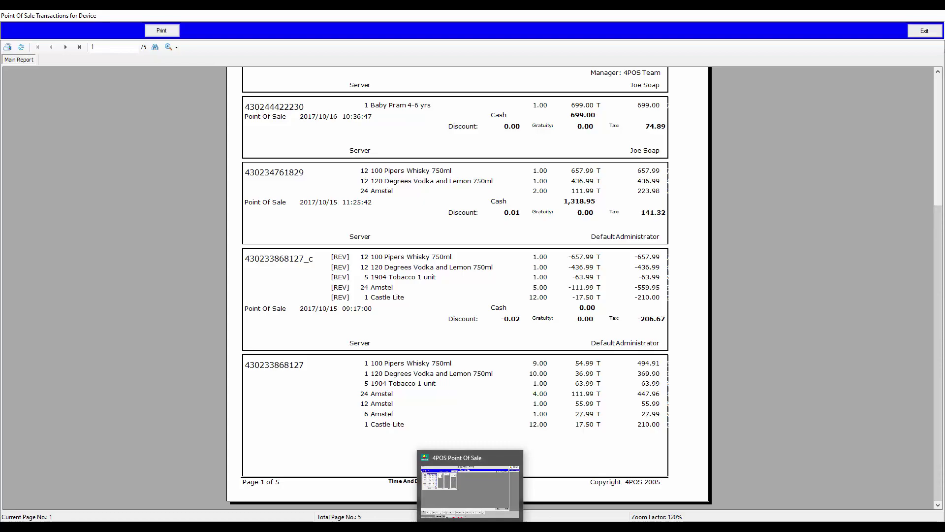
Switch back to 4POS Point Of Sale, set the till's 200 Rands count to 22, and reopen the declaration.
{"action": "left_click", "coordinate": [470, 526]}
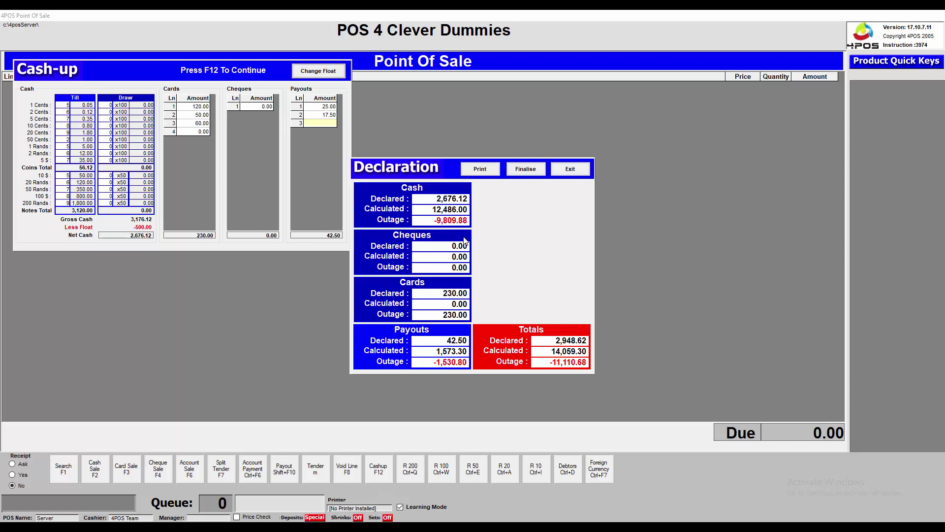
{"action": "key", "text": "Escape"}
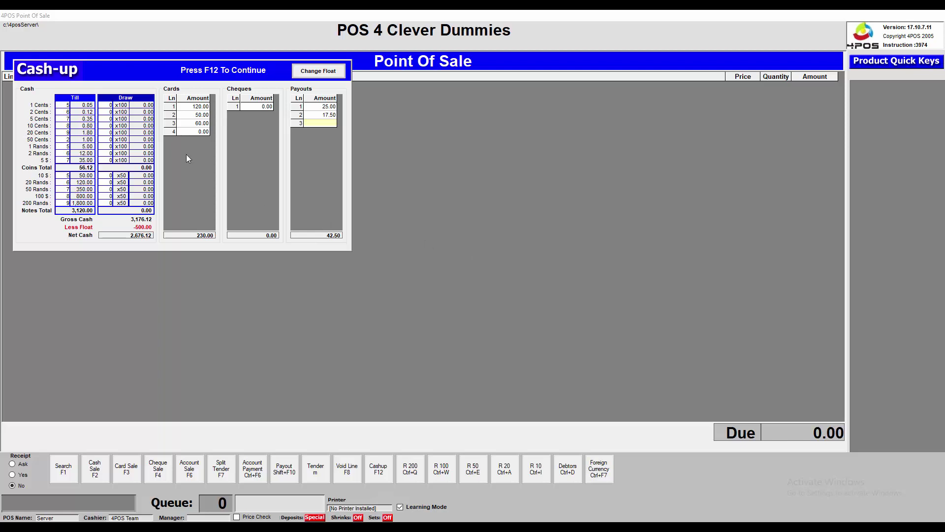
{"action": "left_click", "coordinate": [64, 203]}
{"action": "type", "text": "12"}
{"action": "key", "text": "Return"}
{"action": "type", "text": "22"}
{"action": "key", "text": "F12"}
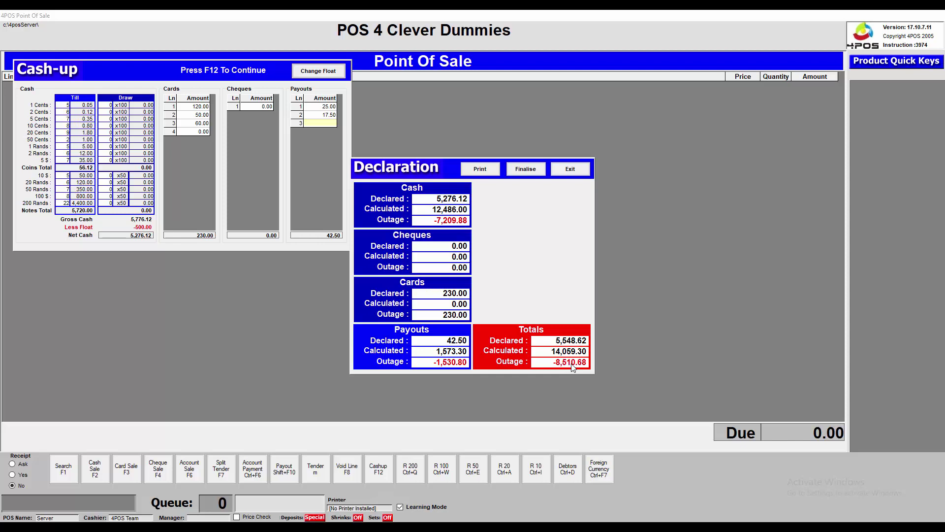
Finalise the cash-up declaration, accept its figures as binding, and close the Cashup Declaration slip.
{"action": "left_click", "coordinate": [533, 170]}
{"action": "left_click", "coordinate": [534, 171]}
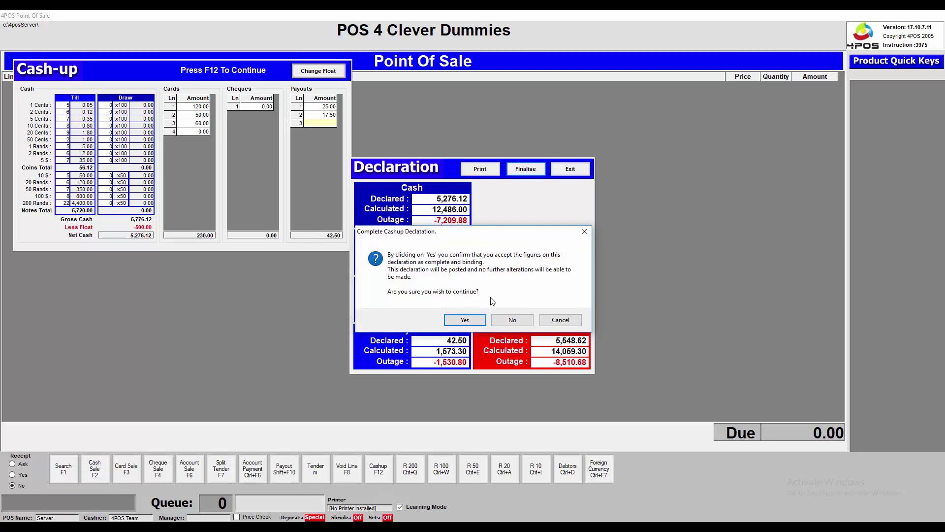
{"action": "left_click", "coordinate": [470, 320]}
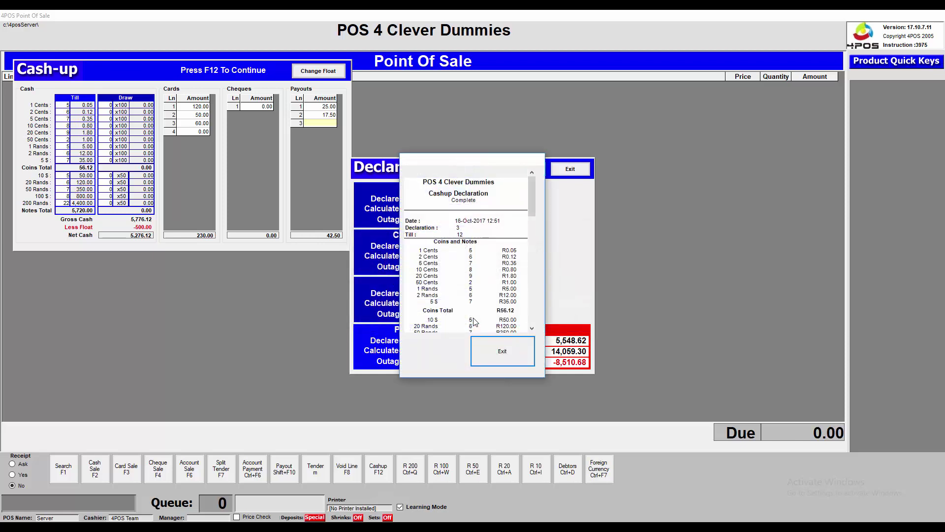
{"action": "left_click", "coordinate": [517, 353]}
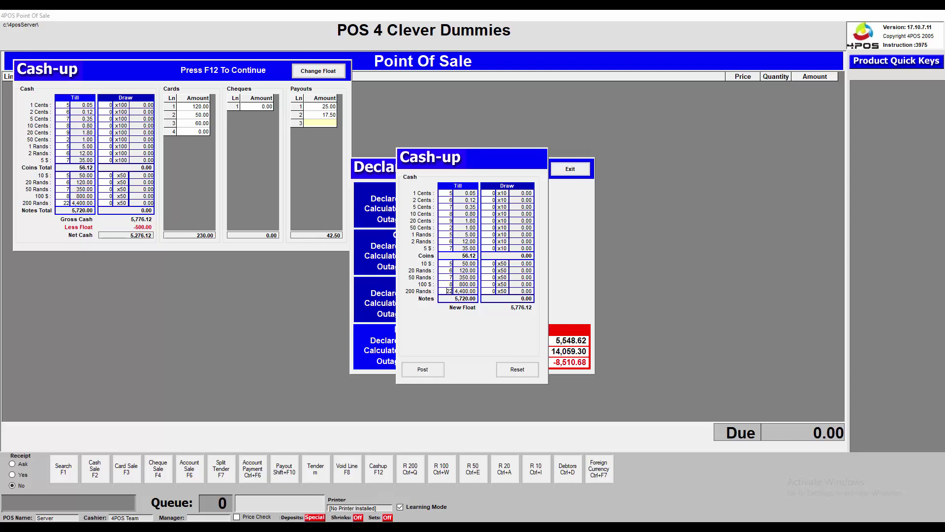
Set the new float's counts for 200 Rands, 20 Rands and other denominations not kept in the till to 0.
{"action": "left_click", "coordinate": [448, 291]}
{"action": "type", "text": "0"}
{"action": "left_click", "coordinate": [449, 270]}
{"action": "type", "text": "0"}
{"action": "key", "text": "Return"}
{"action": "key", "text": "Return"}
{"action": "type", "text": "0"}
{"action": "key", "text": "Return"}
{"action": "key", "text": "Return"}
{"action": "type", "text": "0"}
Set the new float's 100 $ count to 4 and post the float.
{"action": "double_click", "coordinate": [451, 284]}
{"action": "type", "text": "4"}
{"action": "left_click", "coordinate": [450, 248]}
{"action": "left_click", "coordinate": [440, 373]}
{"action": "left_click", "coordinate": [422, 370]}
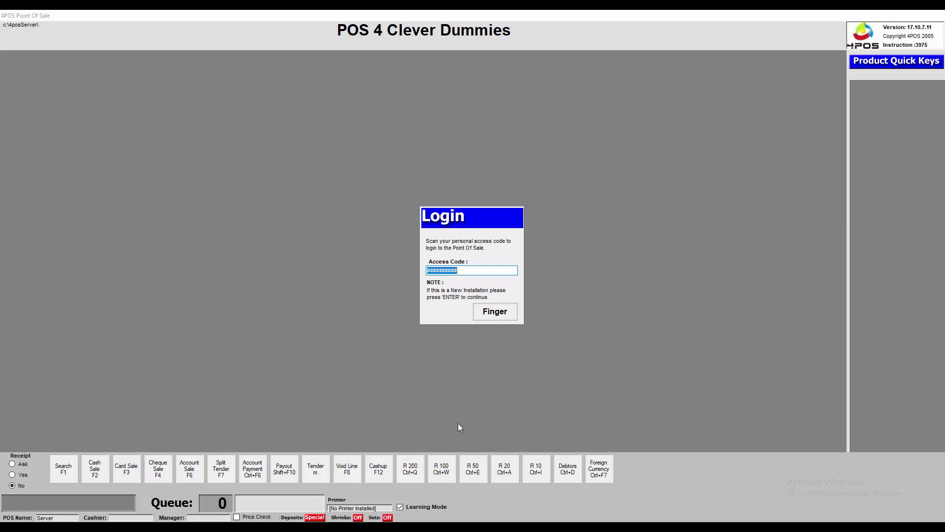
Switch to 4POS Back Office and close the transactions report and the Sale Transaction List dialog.
{"action": "mouse_move", "coordinate": [472, 527]}
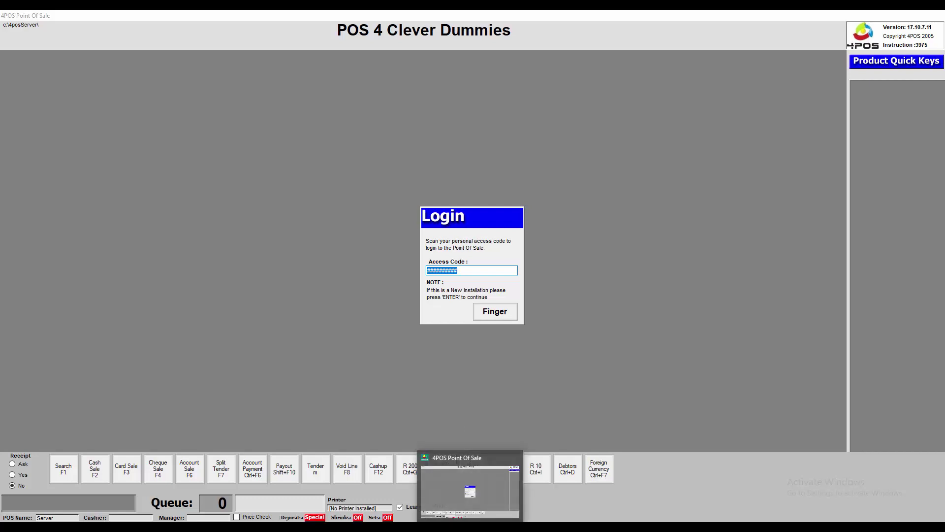
{"action": "mouse_move", "coordinate": [397, 527]}
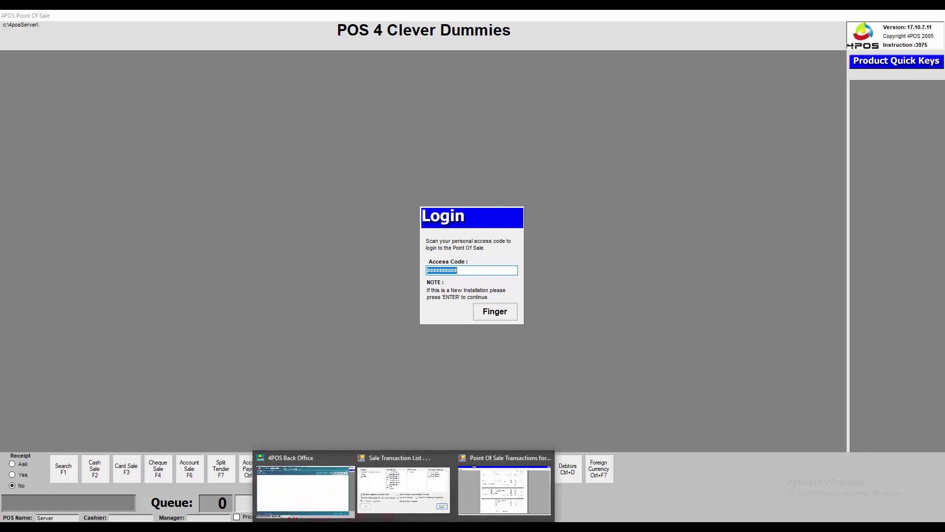
{"action": "left_click", "coordinate": [483, 496]}
{"action": "left_click", "coordinate": [924, 30]}
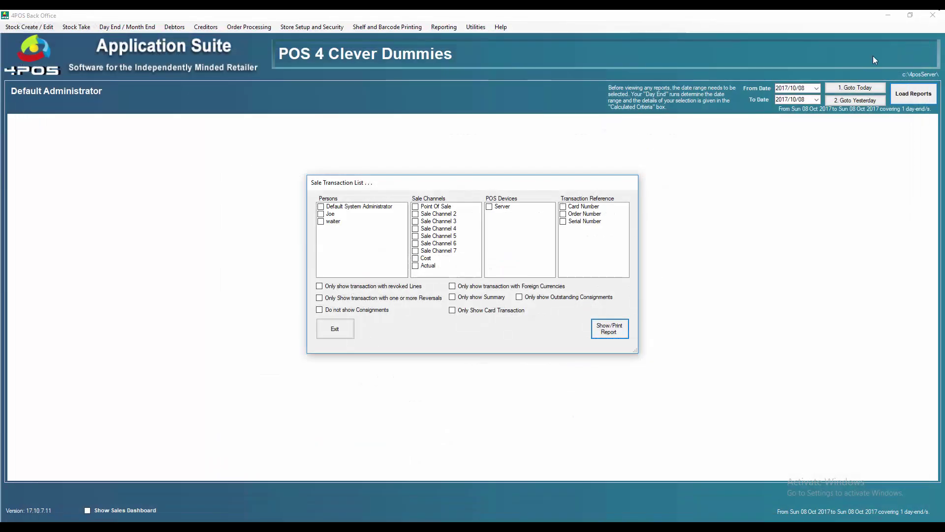
{"action": "left_click", "coordinate": [338, 328]}
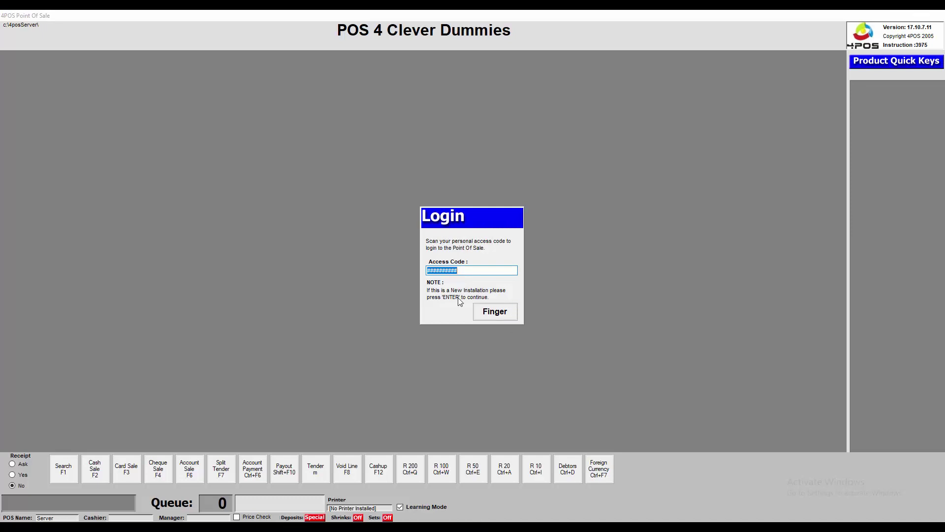
Log in to the Point Of Sale by entering the access code, and exit the empty sales screen.
{"action": "type", "text": "######"}
{"action": "key", "text": "Return"}
{"action": "key", "text": "Return"}
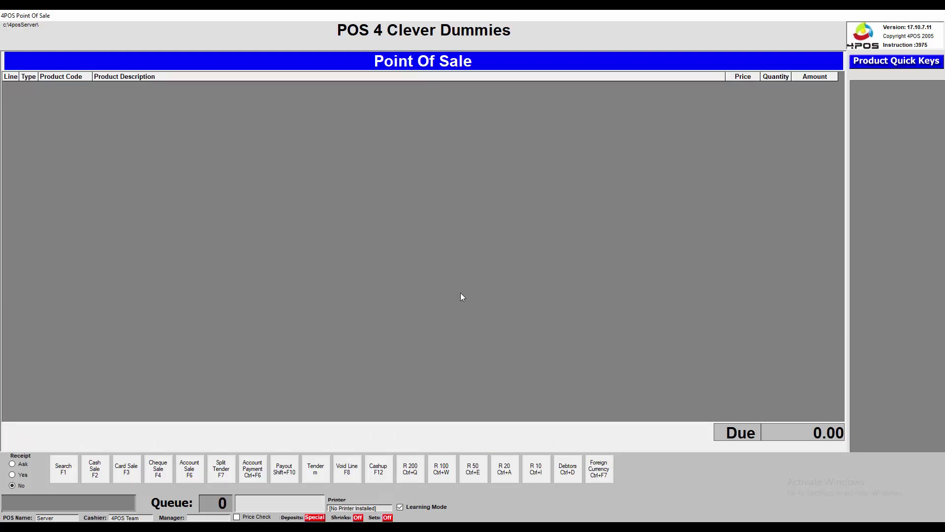
{"action": "key", "text": "Escape"}
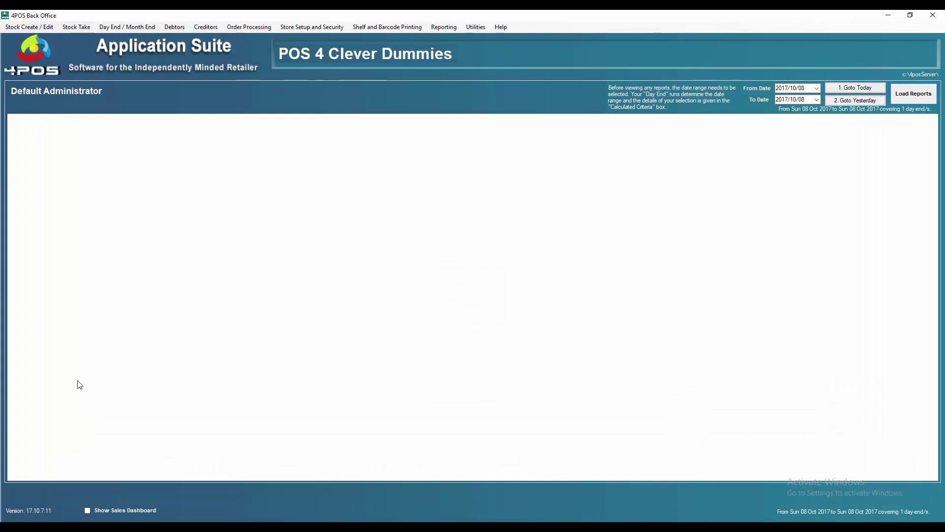
Launch 4POSTouch and complete the system login to reach the Deck floor layout.
{"action": "left_click", "coordinate": [12, 526]}
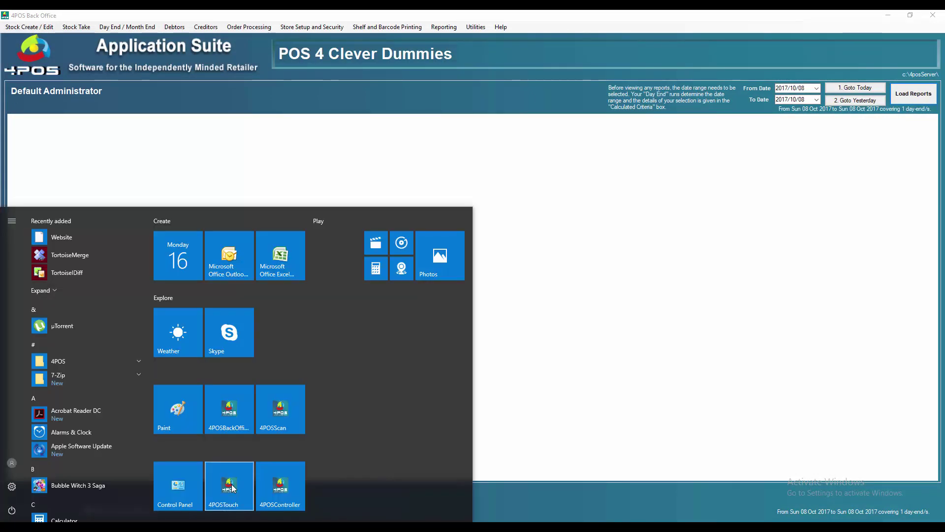
{"action": "left_click", "coordinate": [229, 487]}
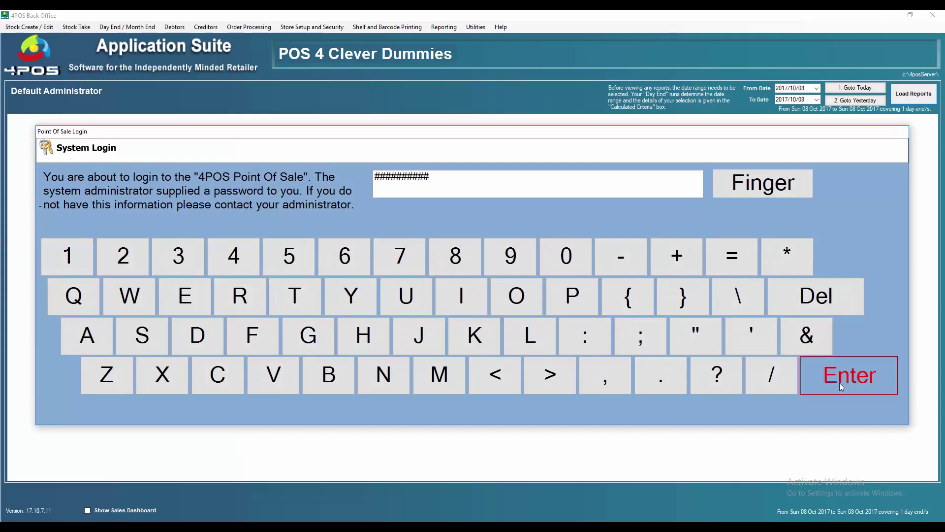
{"action": "left_click", "coordinate": [842, 387]}
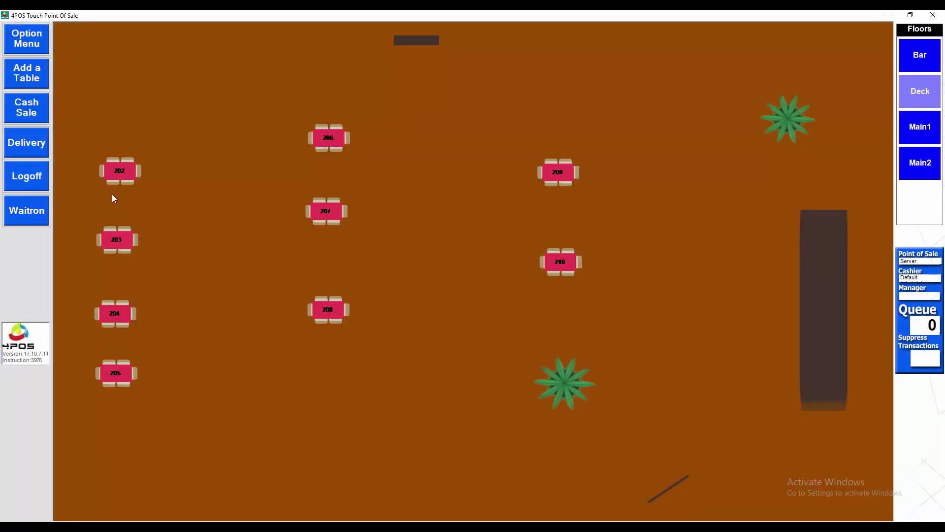
Try to cash up the waitron listed below Default Administrator in Waitron Cashup, and dismiss the outstanding transaction message.
{"action": "left_click", "coordinate": [43, 38]}
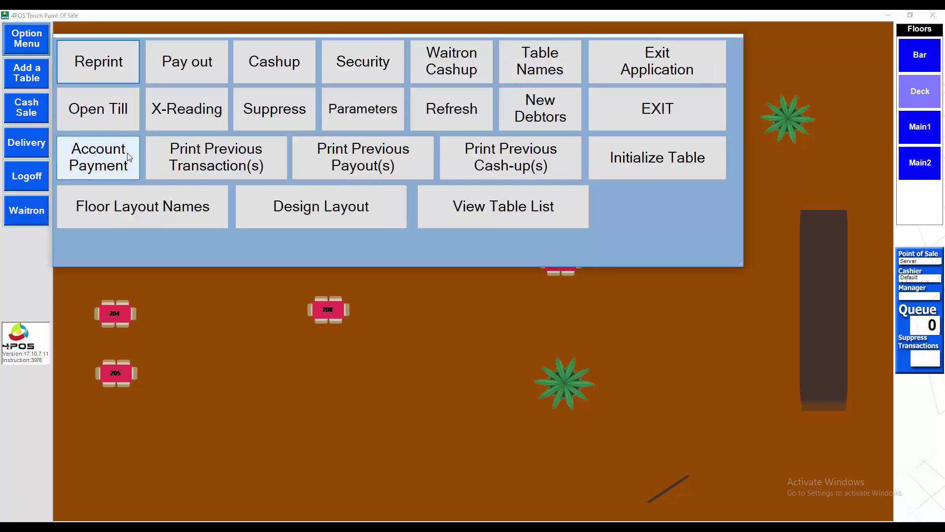
{"action": "left_click", "coordinate": [473, 70]}
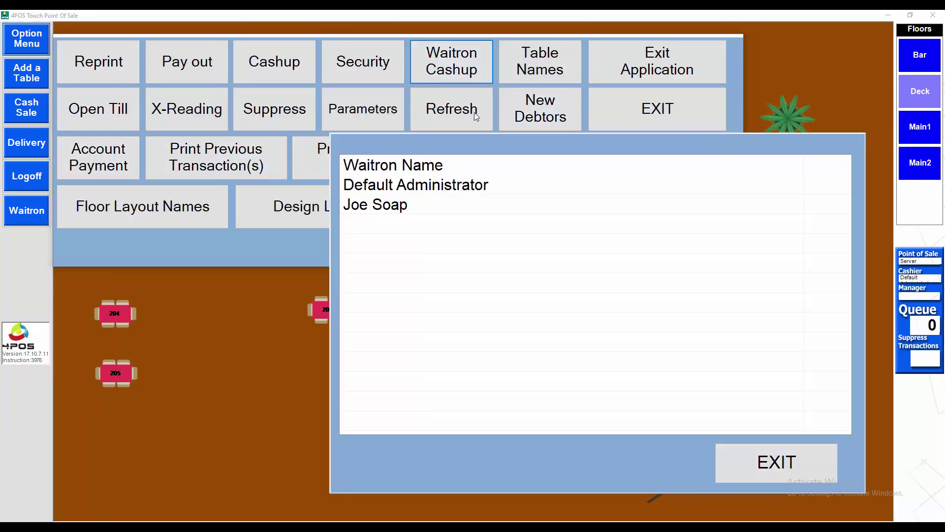
{"action": "left_click", "coordinate": [467, 246]}
{"action": "left_click", "coordinate": [378, 210]}
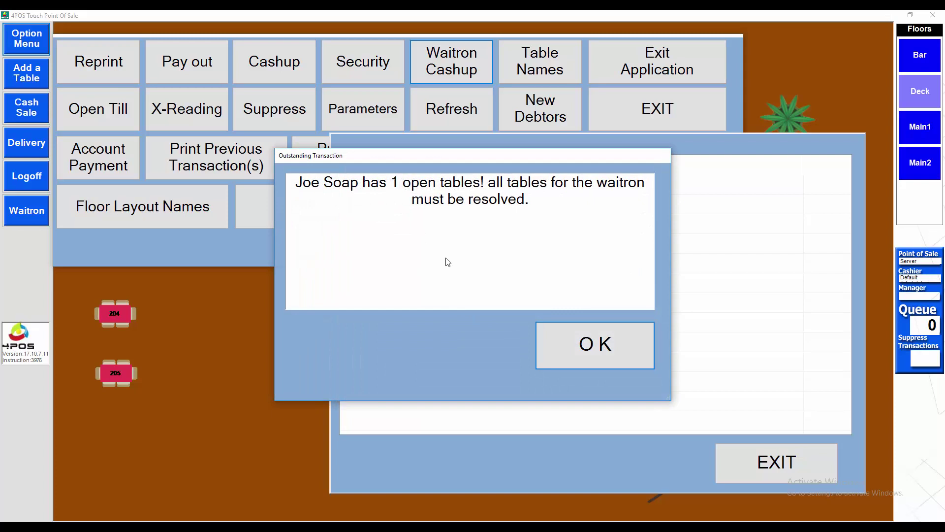
{"action": "left_click", "coordinate": [586, 345]}
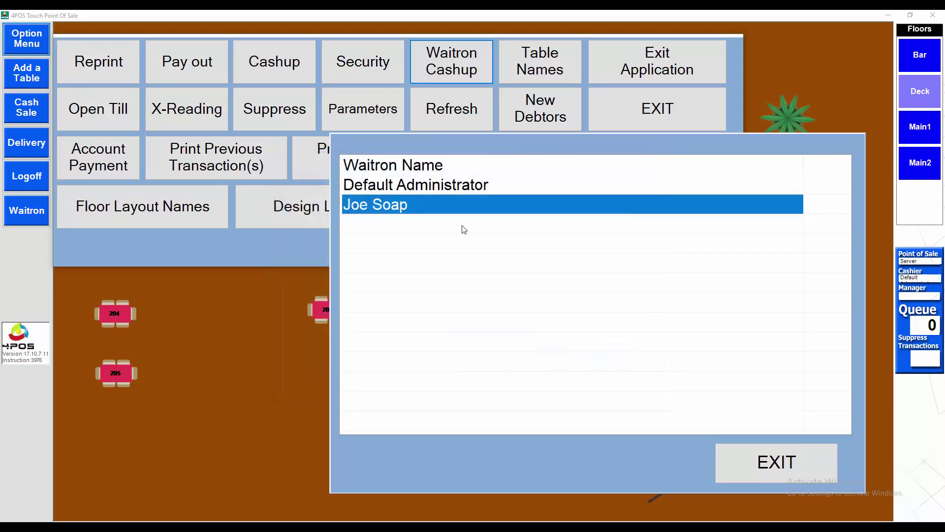
Post the Default Administrator's waitron cash-up, confirm closing the shift, and exit the waitron list.
{"action": "left_click", "coordinate": [403, 192]}
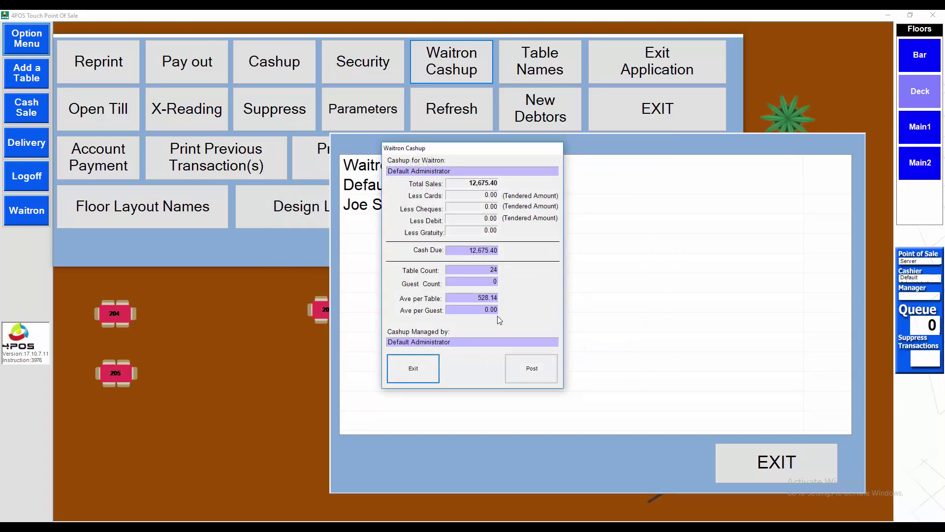
{"action": "left_click", "coordinate": [534, 369]}
{"action": "left_click", "coordinate": [589, 353]}
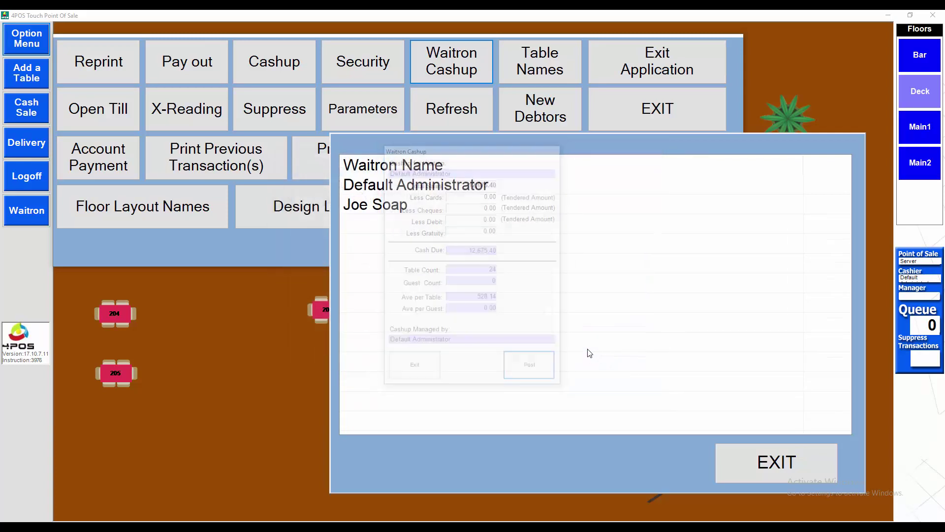
{"action": "left_click", "coordinate": [799, 467]}
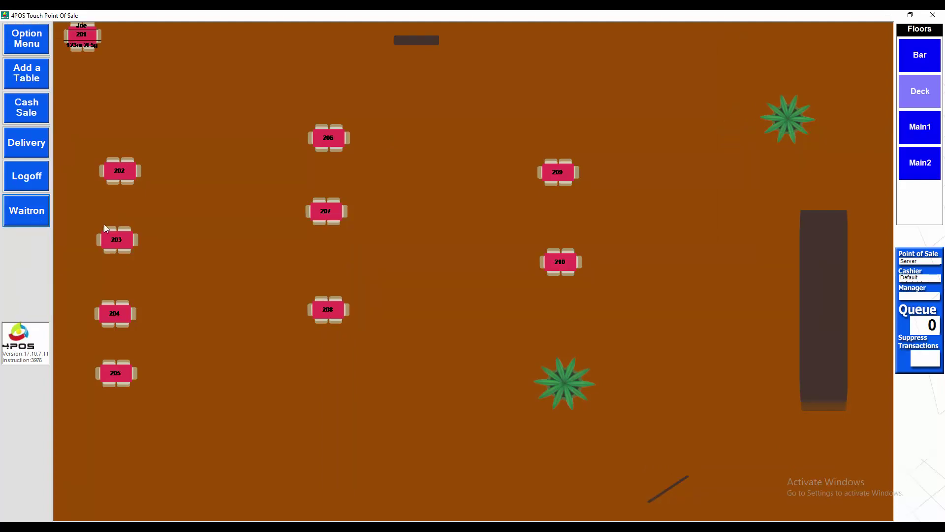
Cash out open table 201 with a R 100 cash tender.
{"action": "left_click", "coordinate": [88, 33]}
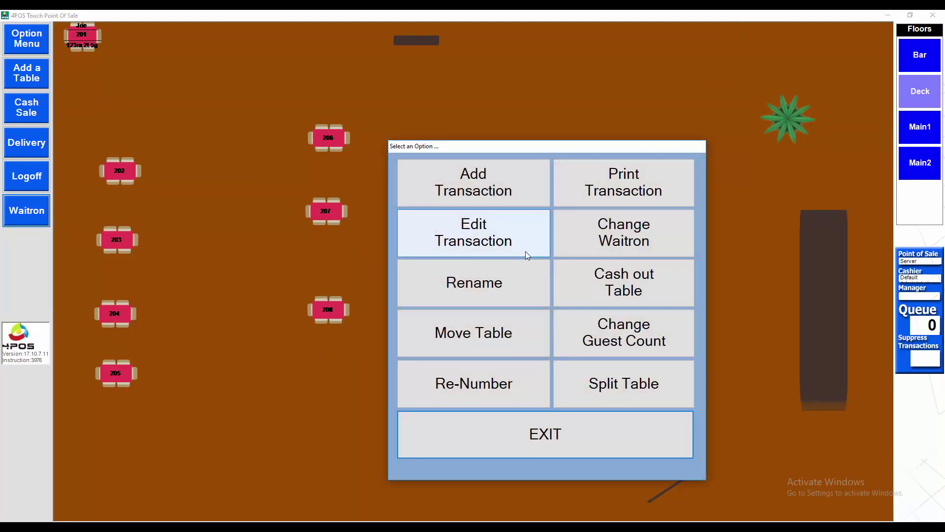
{"action": "left_click", "coordinate": [650, 278]}
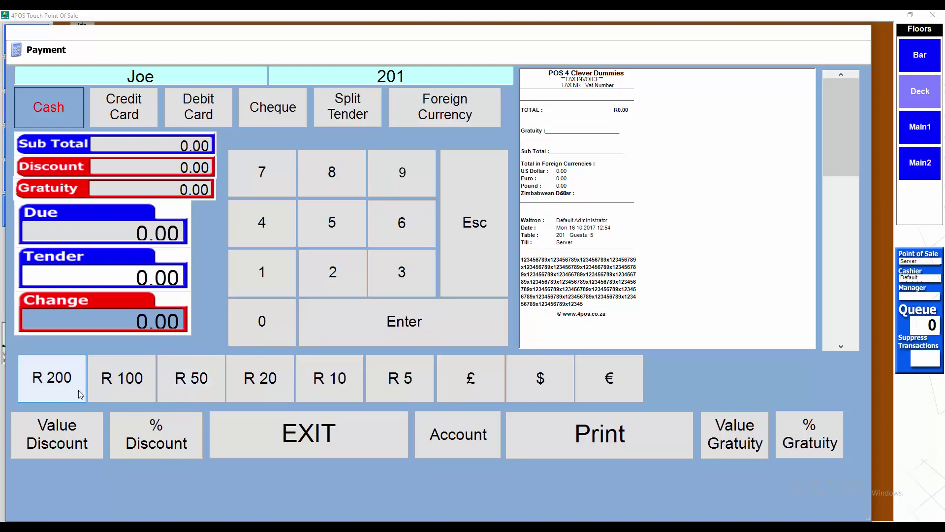
{"action": "left_click", "coordinate": [122, 377]}
{"action": "left_click", "coordinate": [619, 357]}
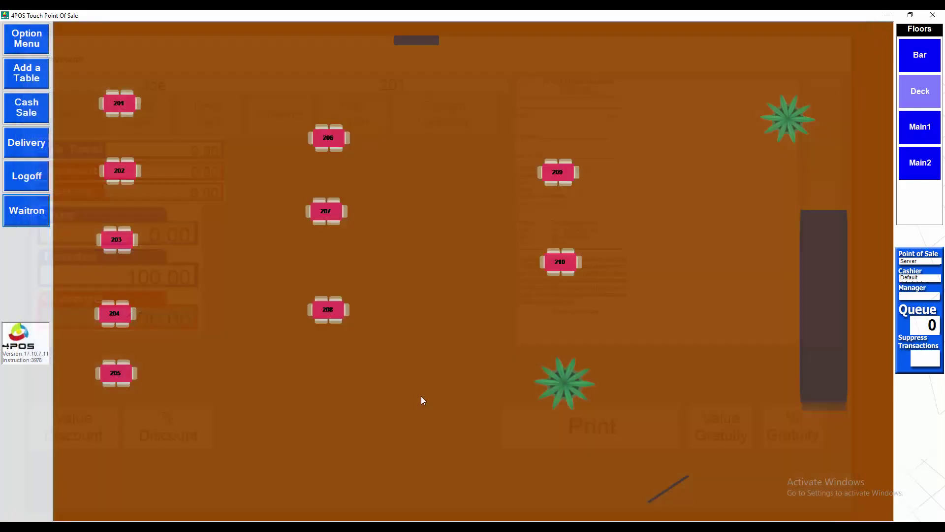
Try to open Waitron Cashup again, and dismiss the message about queued transactions.
{"action": "left_click", "coordinate": [32, 54]}
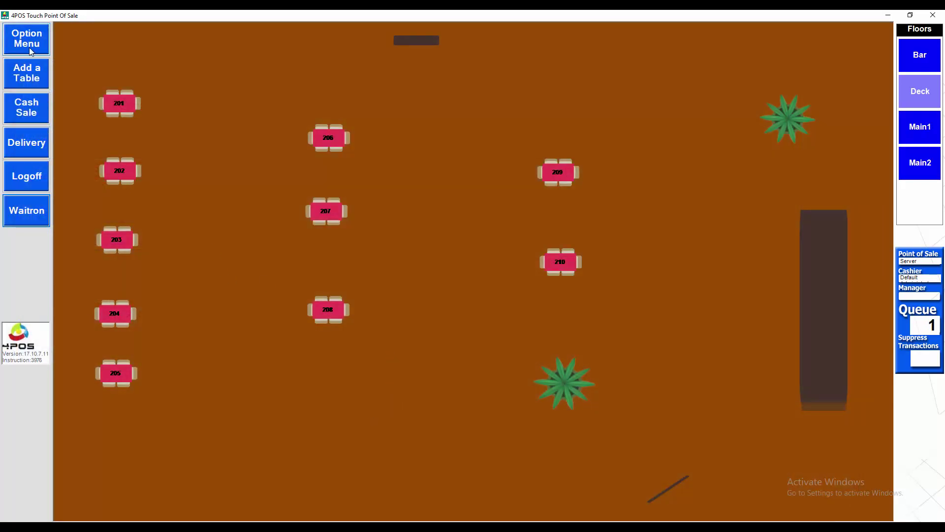
{"action": "left_click", "coordinate": [458, 64]}
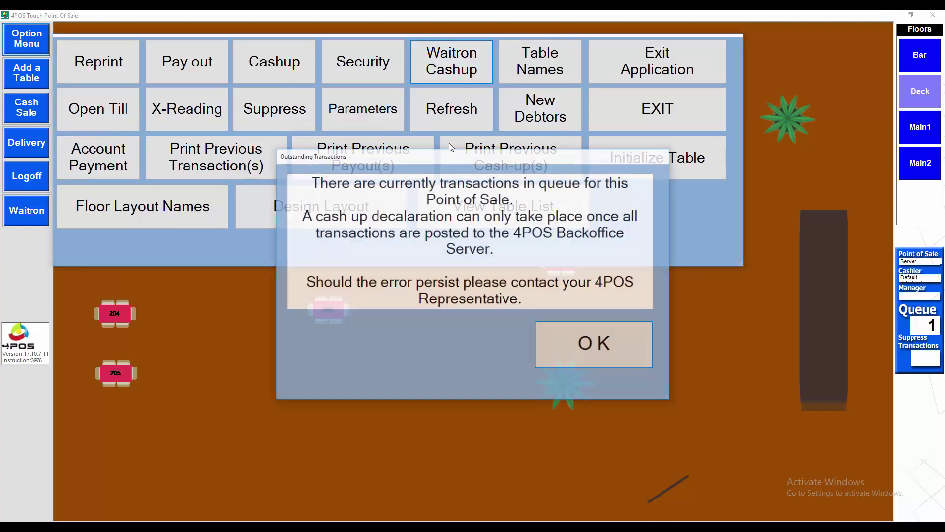
{"action": "left_click", "coordinate": [588, 341]}
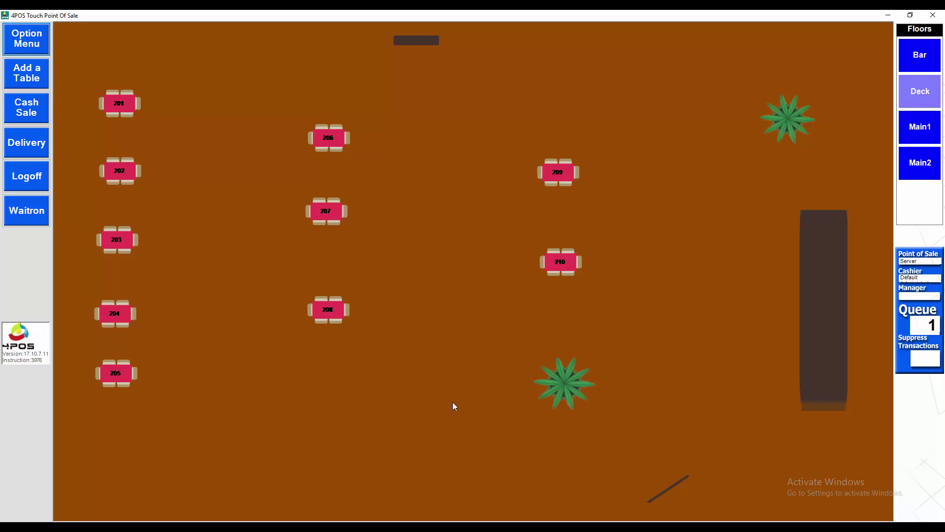
Switch to the 4POS Domain Controller to check the server's connection status, and minimize it.
{"action": "mouse_move", "coordinate": [422, 526]}
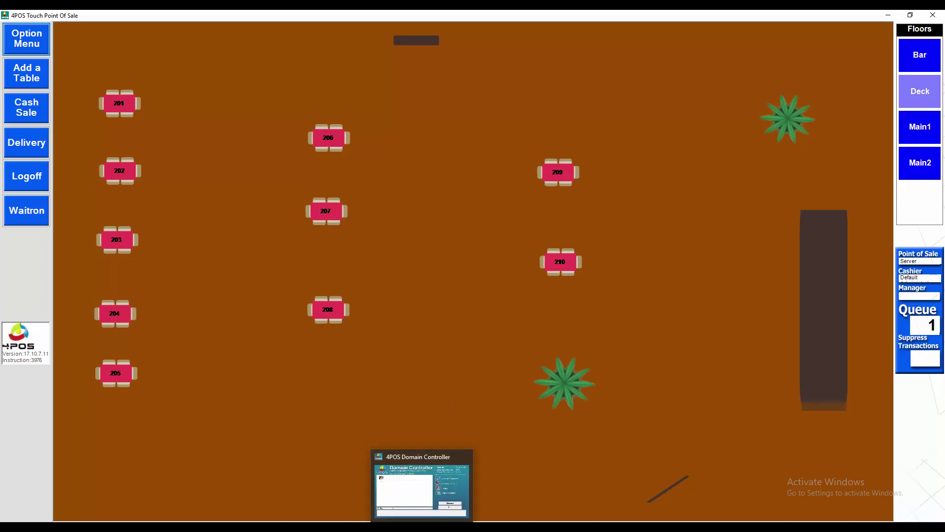
{"action": "left_click", "coordinate": [421, 527]}
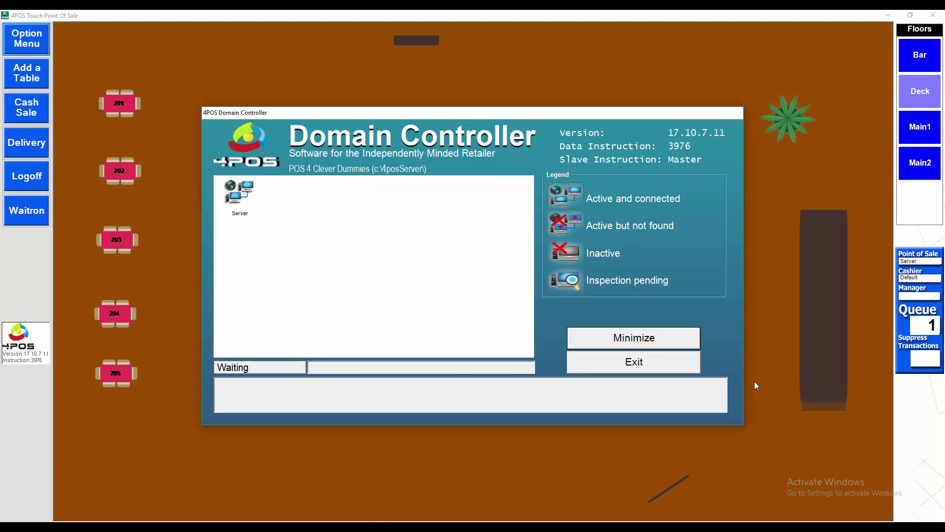
{"action": "left_click", "coordinate": [654, 345]}
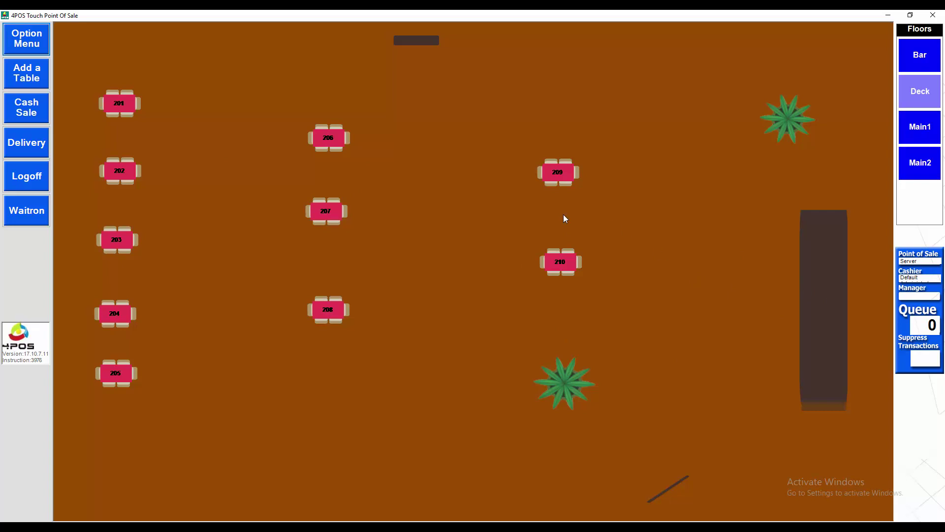
Post the waitron cash-up for the waitron listed below Default Administrator, and confirm closing that shift.
{"action": "left_click", "coordinate": [26, 38]}
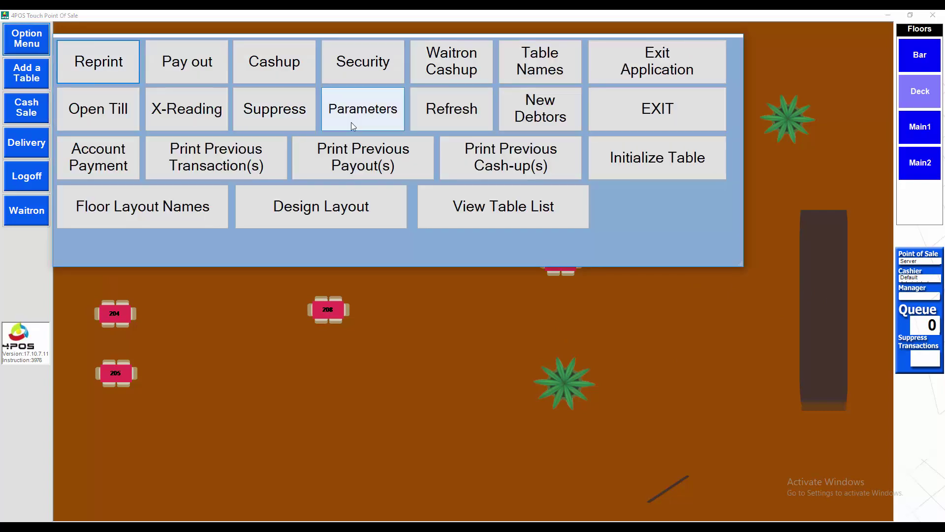
{"action": "left_click", "coordinate": [478, 74]}
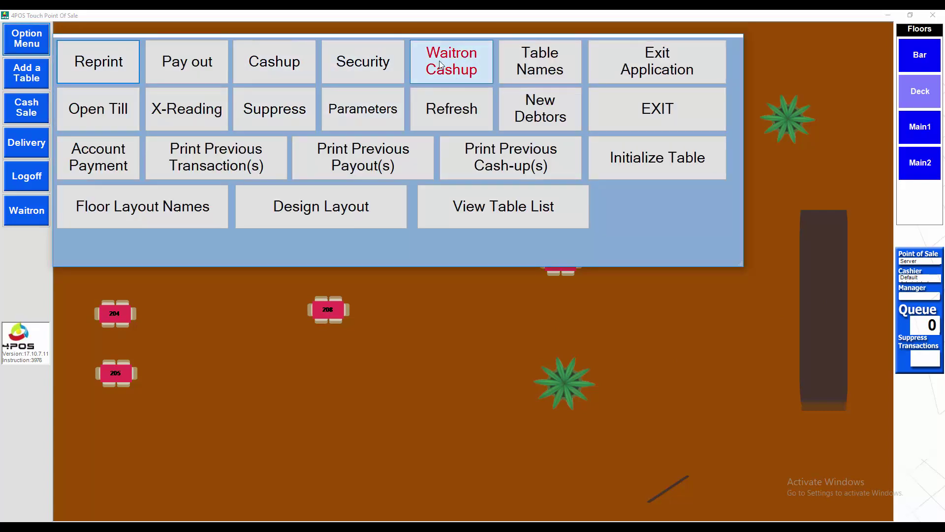
{"action": "left_click", "coordinate": [383, 210]}
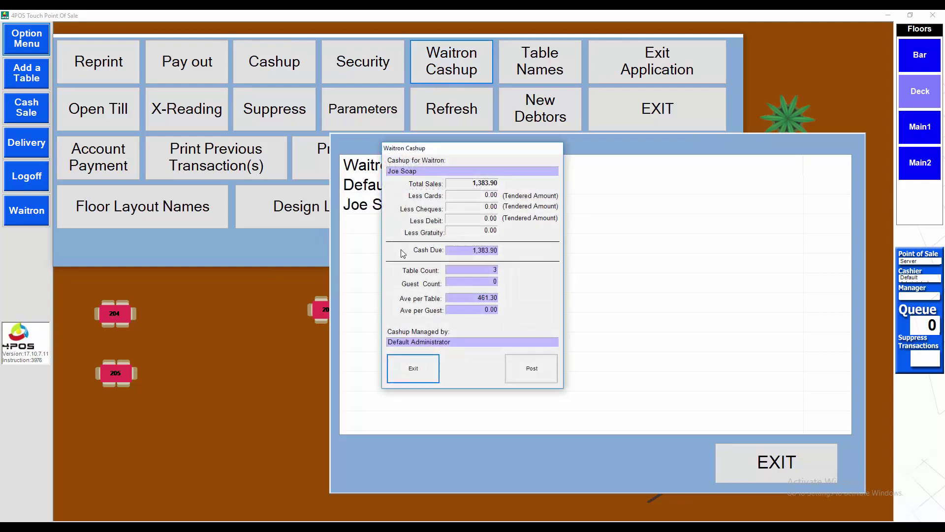
{"action": "left_click", "coordinate": [532, 369]}
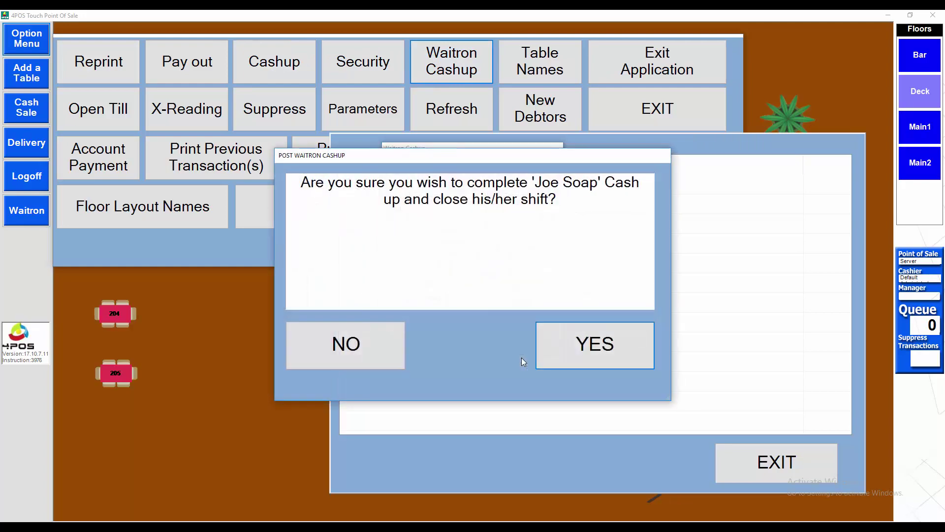
{"action": "left_click", "coordinate": [604, 348]}
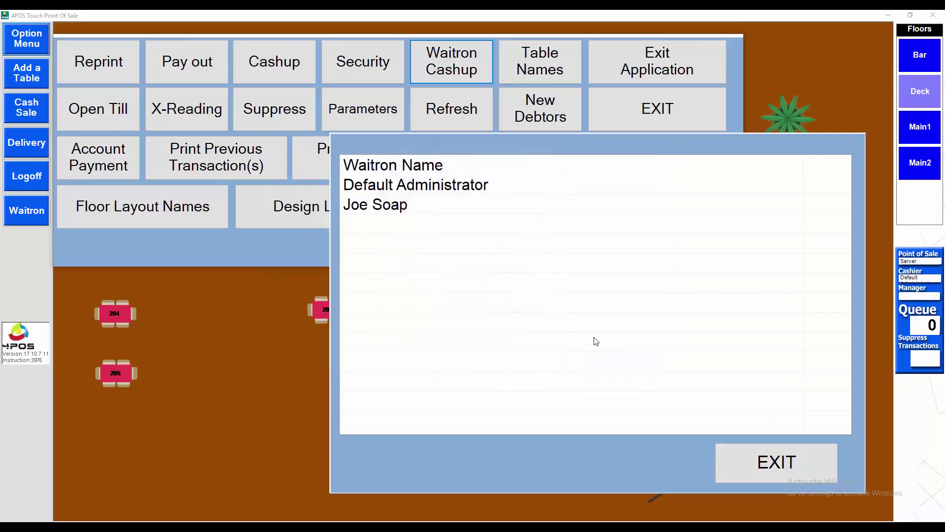
Post another waitron cash-up for Default Administrator, confirm closing the shift, and leave the waitron list.
{"action": "left_click", "coordinate": [441, 186]}
{"action": "left_click", "coordinate": [537, 372]}
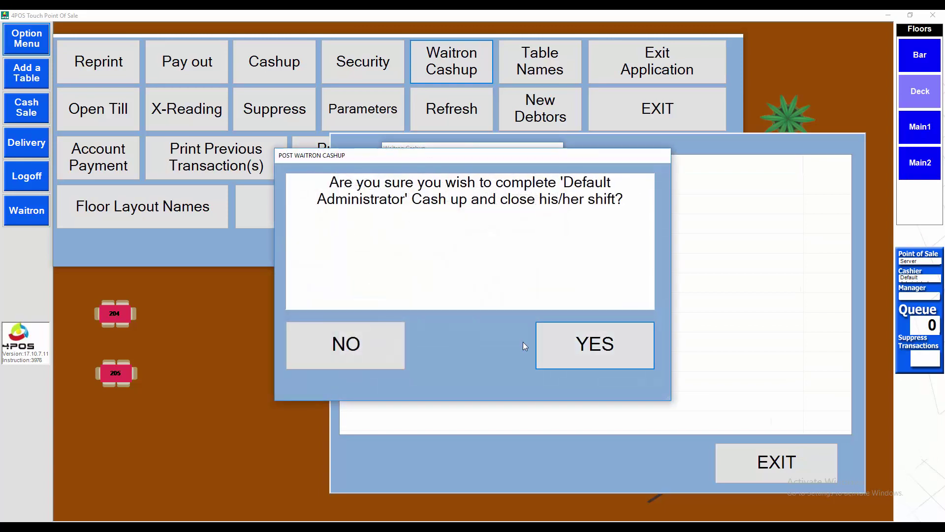
{"action": "left_click", "coordinate": [581, 353]}
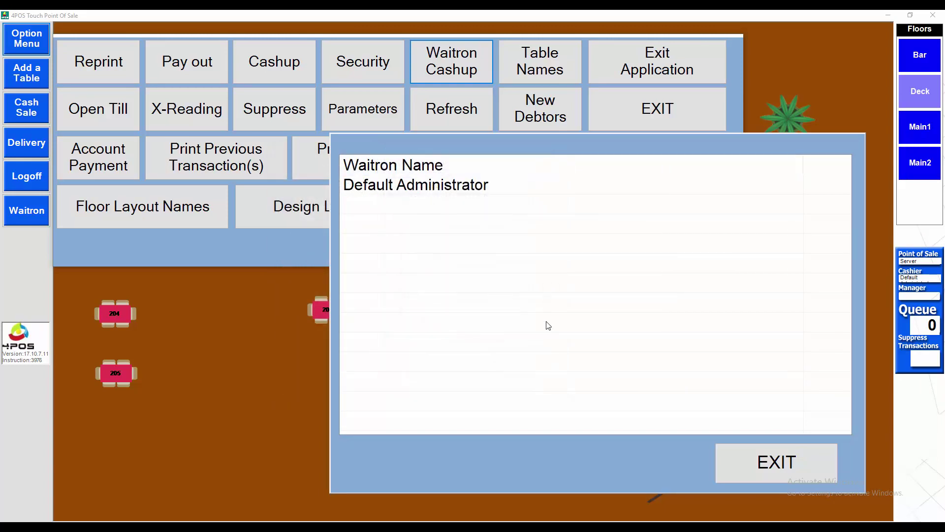
{"action": "left_click", "coordinate": [822, 465]}
Open the till Cash up and enter the counted till cash for a declared net cash amount of 993.88.
{"action": "left_click", "coordinate": [40, 47]}
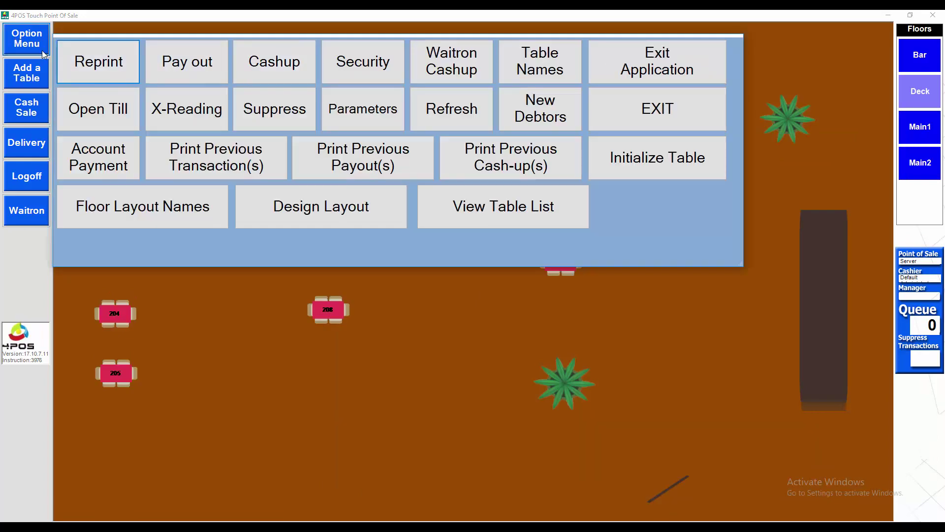
{"action": "left_click", "coordinate": [270, 77]}
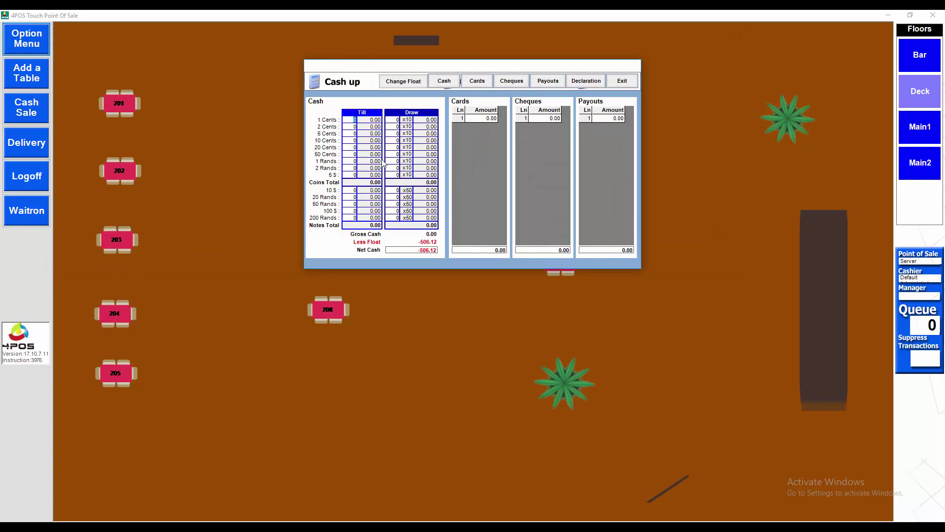
{"action": "key", "text": "Down"}
{"action": "key", "text": "Down"}
{"action": "key", "text": "Down"}
{"action": "type", "text": "55"}
Open the cash-up Declaration, post it, and confirm the posting.
{"action": "left_click", "coordinate": [590, 82]}
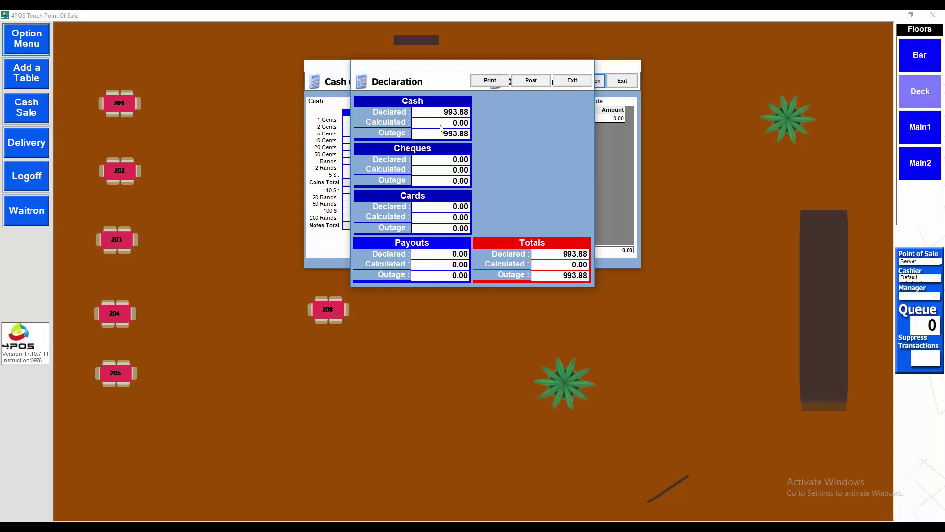
{"action": "left_click", "coordinate": [531, 81]}
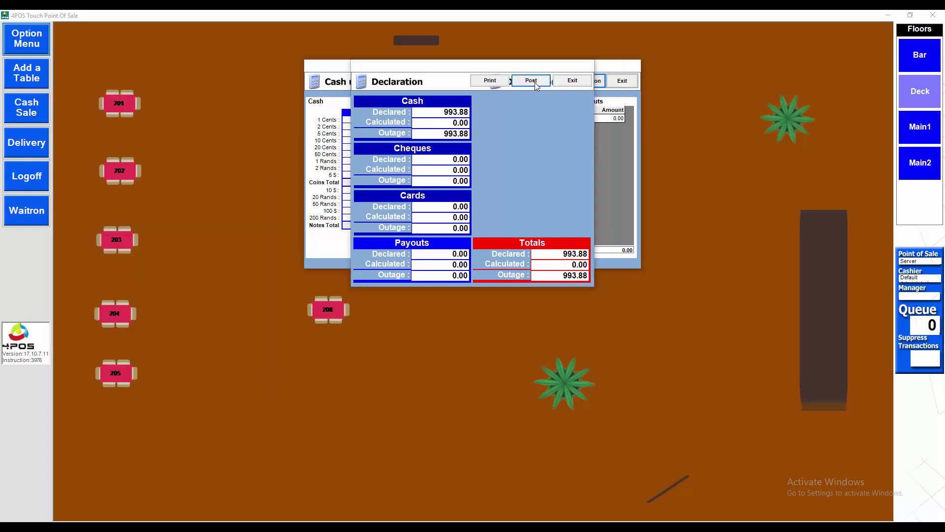
{"action": "left_click", "coordinate": [606, 359]}
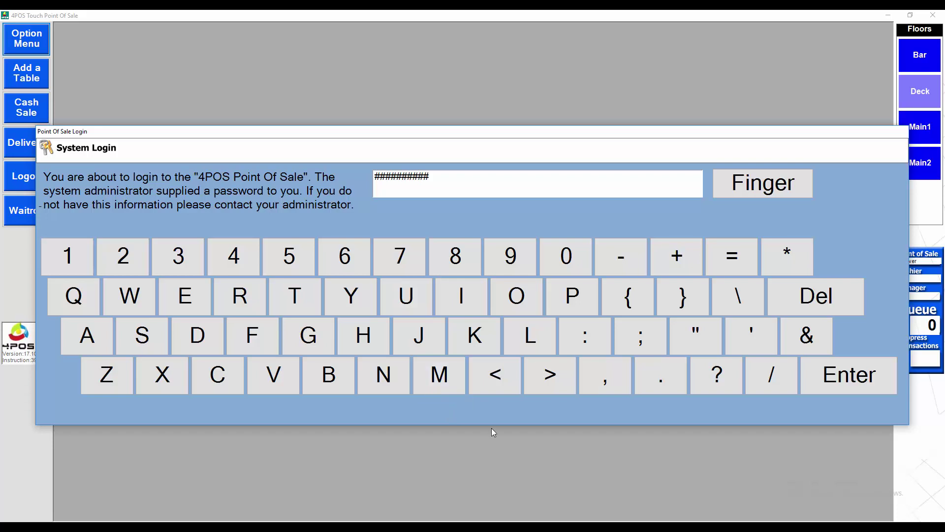
Switch to 4POS Back Office.
{"action": "mouse_move", "coordinate": [422, 526]}
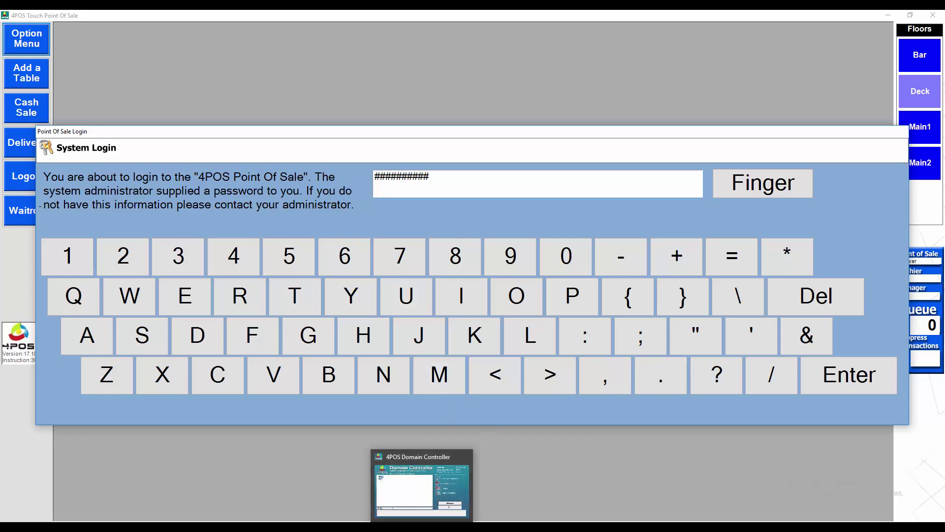
{"action": "left_click", "coordinate": [401, 485]}
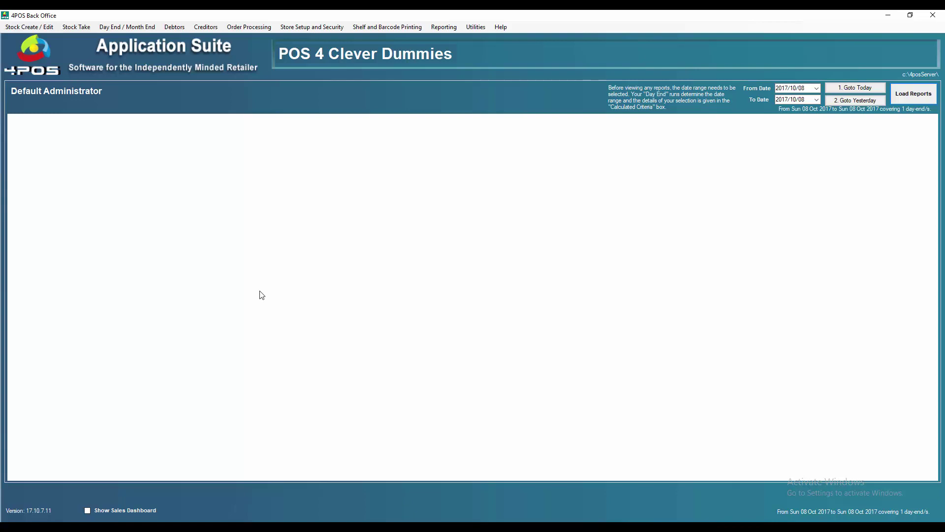
Try to start the Day End Run, exit it, and switch to the 4POS Domain Controller.
{"action": "left_click", "coordinate": [116, 29]}
{"action": "left_click", "coordinate": [129, 37]}
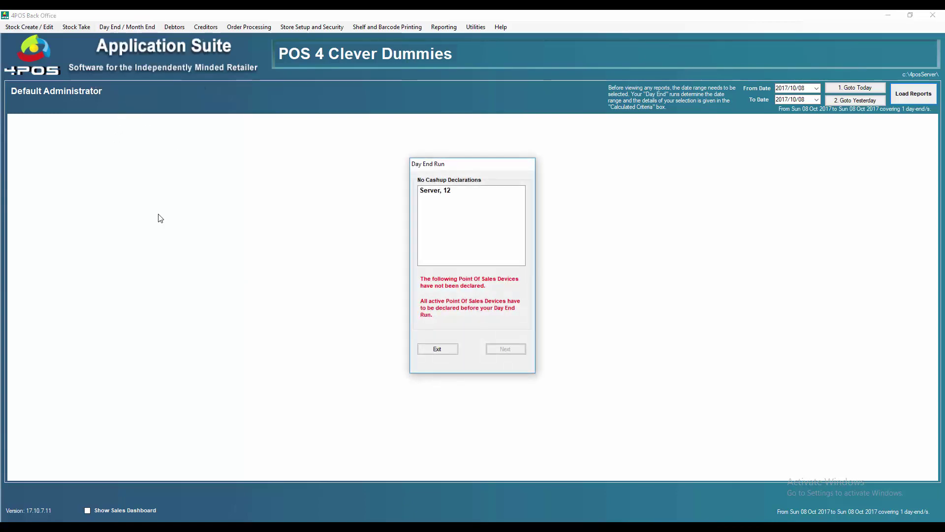
{"action": "left_click", "coordinate": [446, 350]}
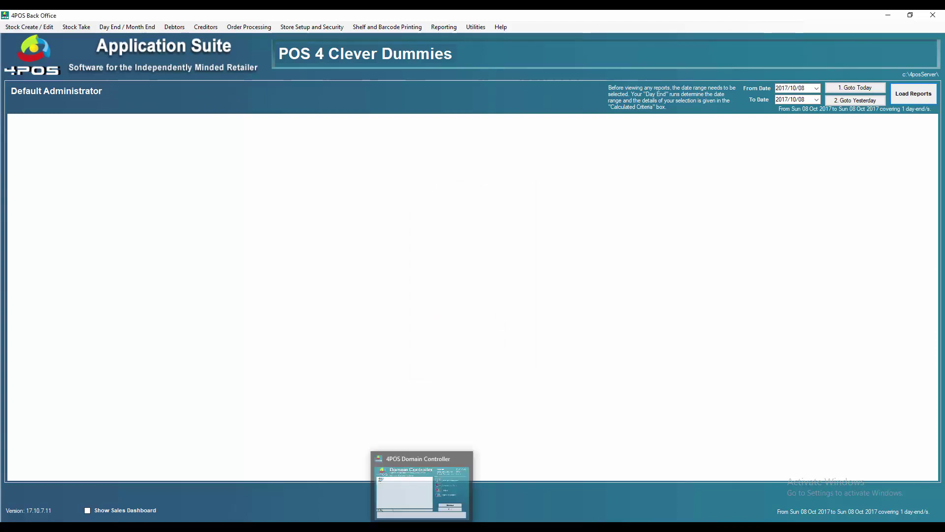
{"action": "left_click", "coordinate": [415, 505]}
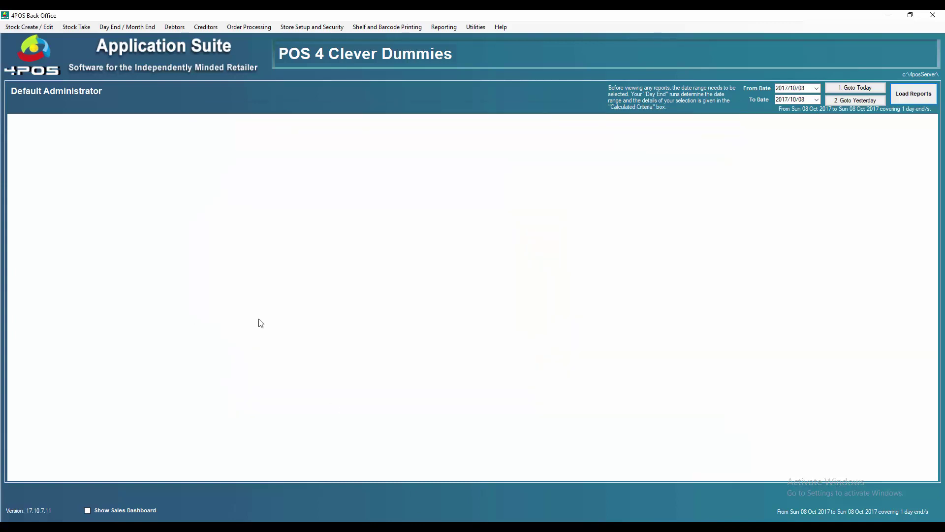
Start the Day End Run in Back Office and run it for 16 October 2017.
{"action": "left_click", "coordinate": [127, 26]}
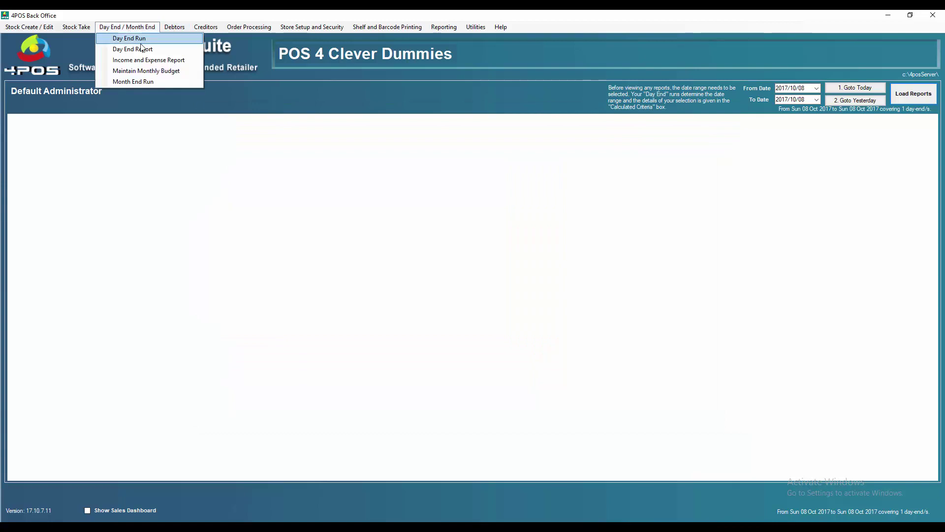
{"action": "left_click", "coordinate": [143, 38]}
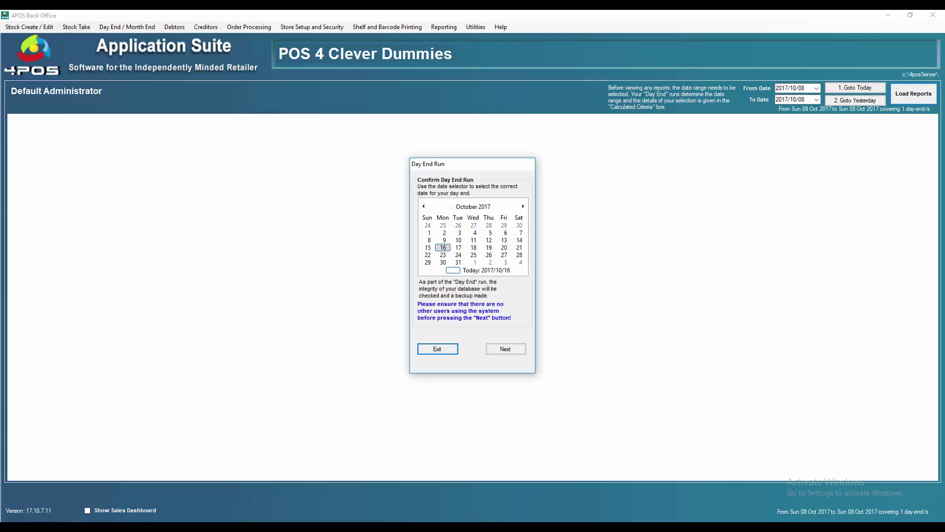
{"action": "mouse_move", "coordinate": [211, 528]}
{"action": "left_click", "coordinate": [428, 248]}
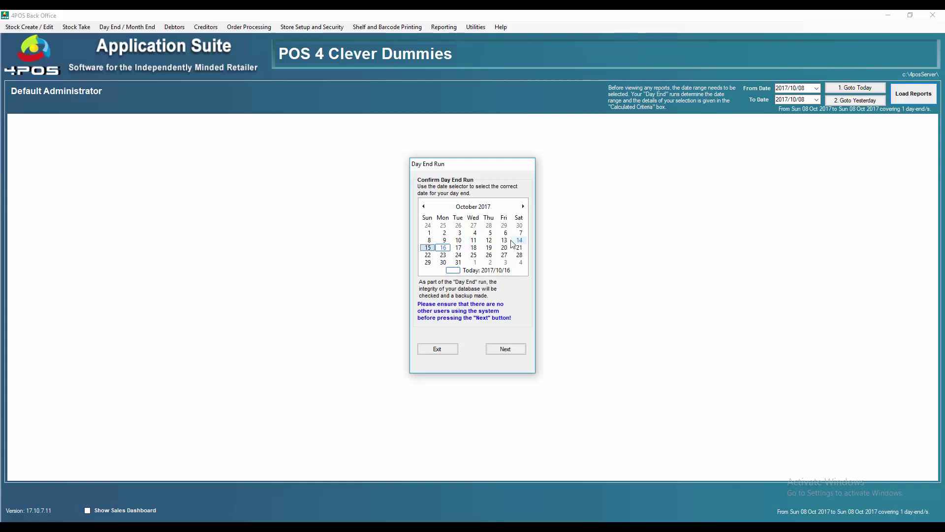
{"action": "left_click", "coordinate": [444, 248]}
{"action": "left_click", "coordinate": [508, 347]}
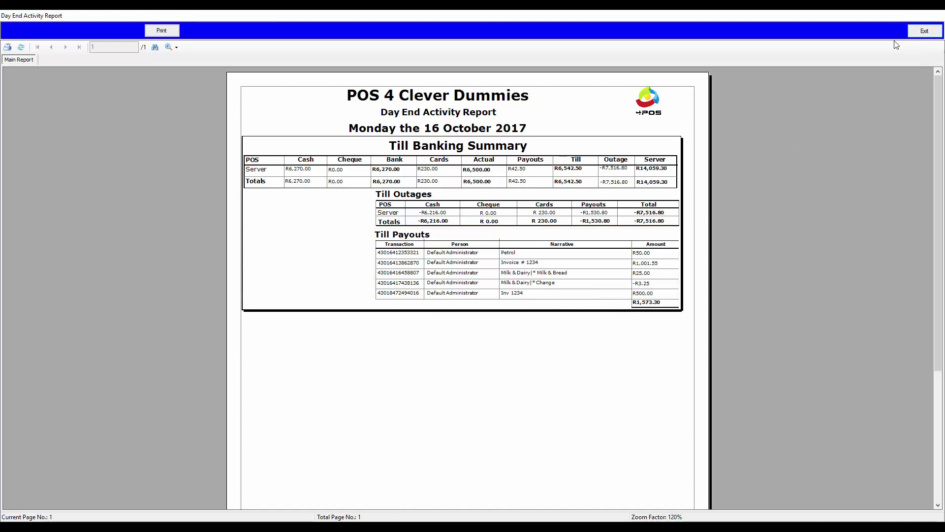
{"action": "left_click", "coordinate": [168, 32]}
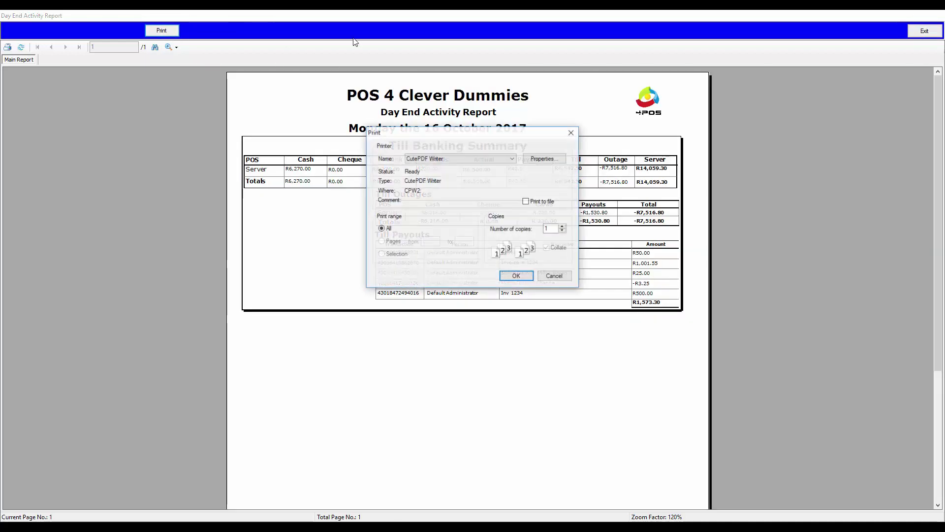
{"action": "left_click", "coordinate": [555, 276]}
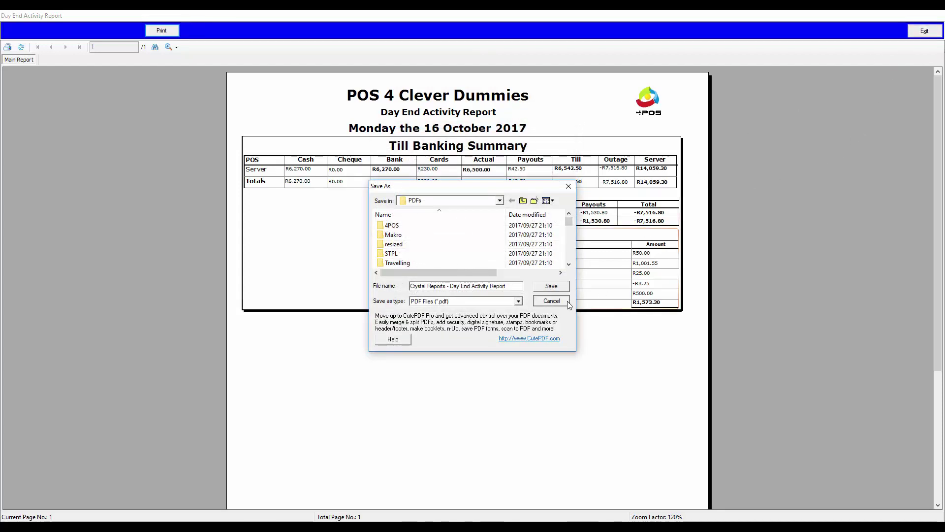
{"action": "left_click", "coordinate": [551, 300]}
Close the Day End Activity Report and exit the completed Day End Run.
{"action": "left_click", "coordinate": [920, 36]}
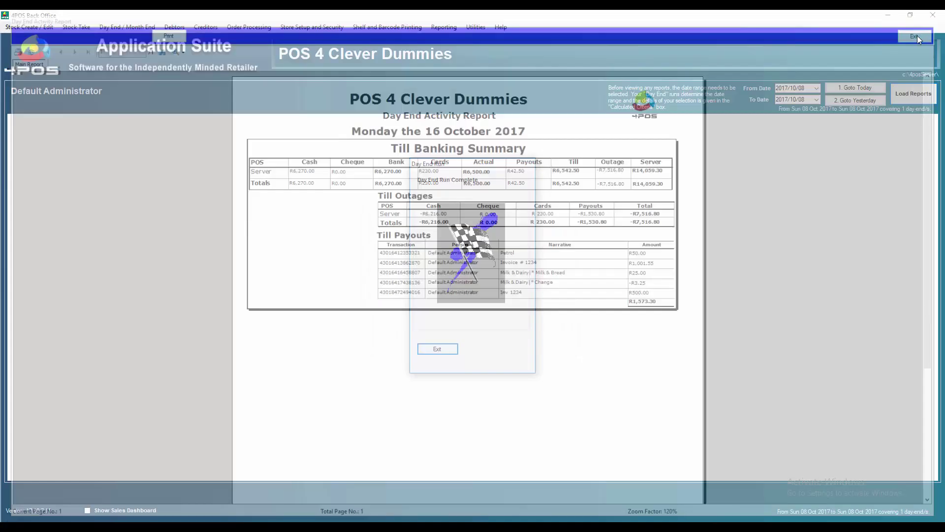
{"action": "left_click", "coordinate": [438, 347]}
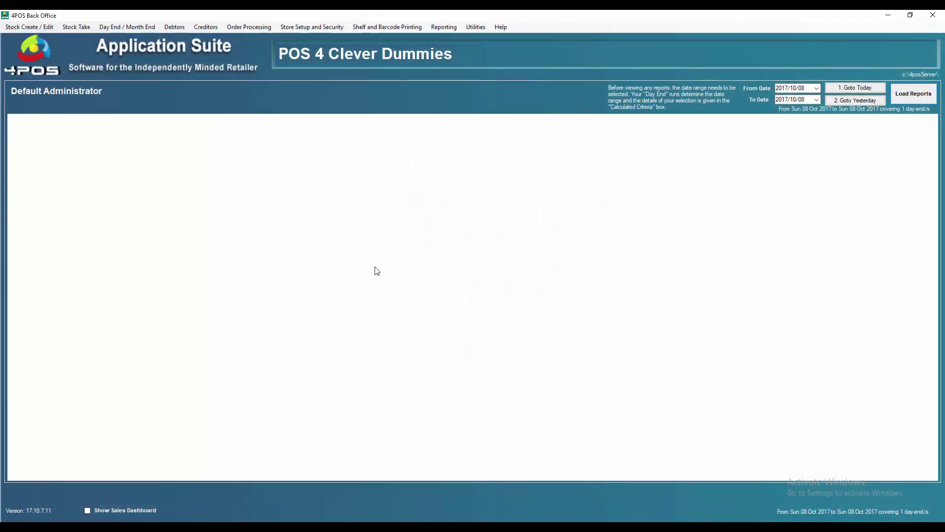
View the Day End Report for Saturday 7 October 2017 from the month end one month ago, and close the report and day-end list.
{"action": "left_click", "coordinate": [131, 29]}
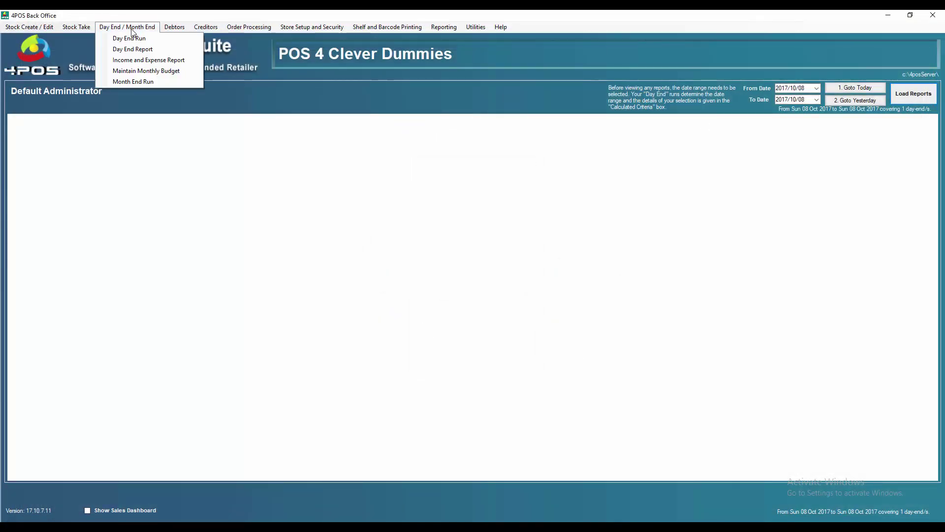
{"action": "left_click", "coordinate": [140, 47]}
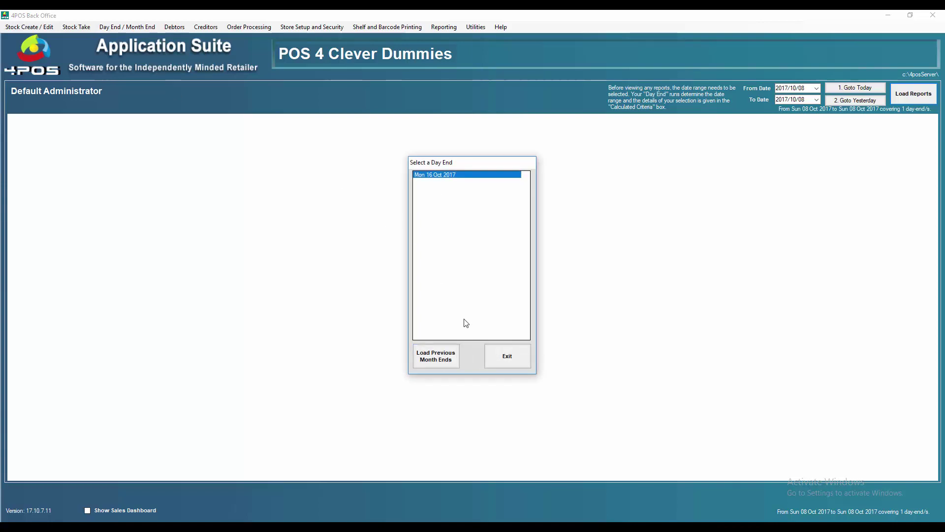
{"action": "left_click", "coordinate": [438, 355]}
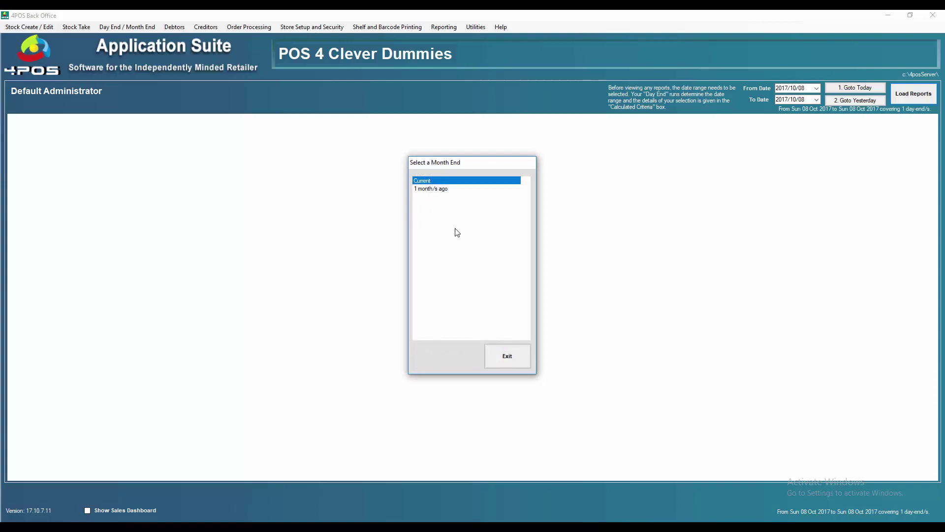
{"action": "left_click", "coordinate": [437, 190]}
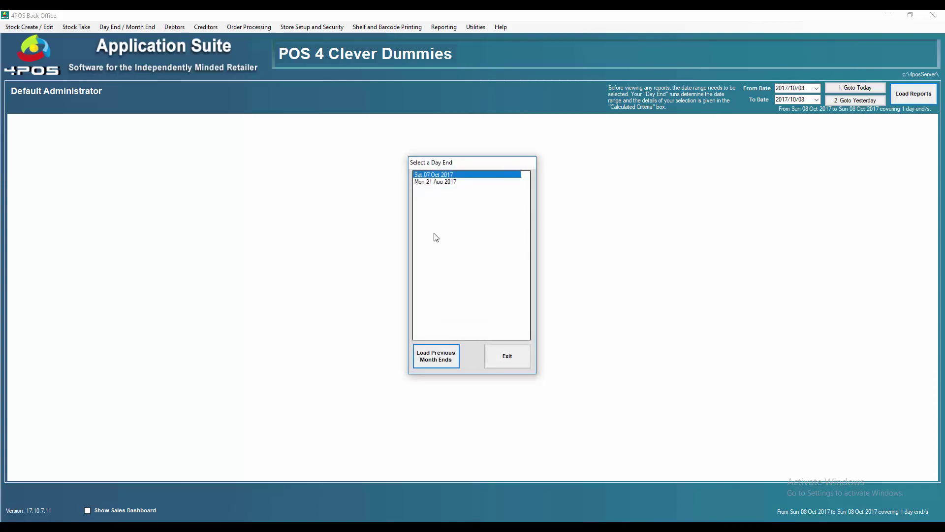
{"action": "double_click", "coordinate": [446, 179]}
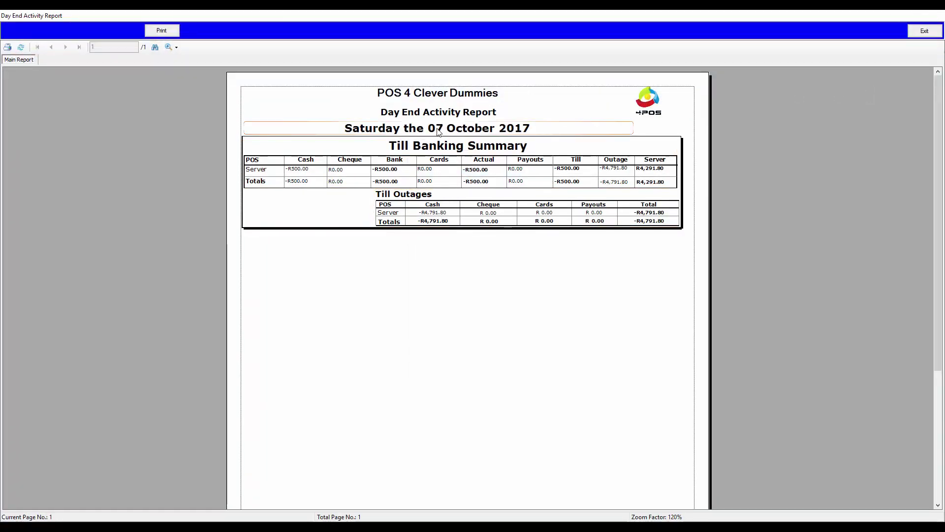
{"action": "left_click", "coordinate": [924, 31]}
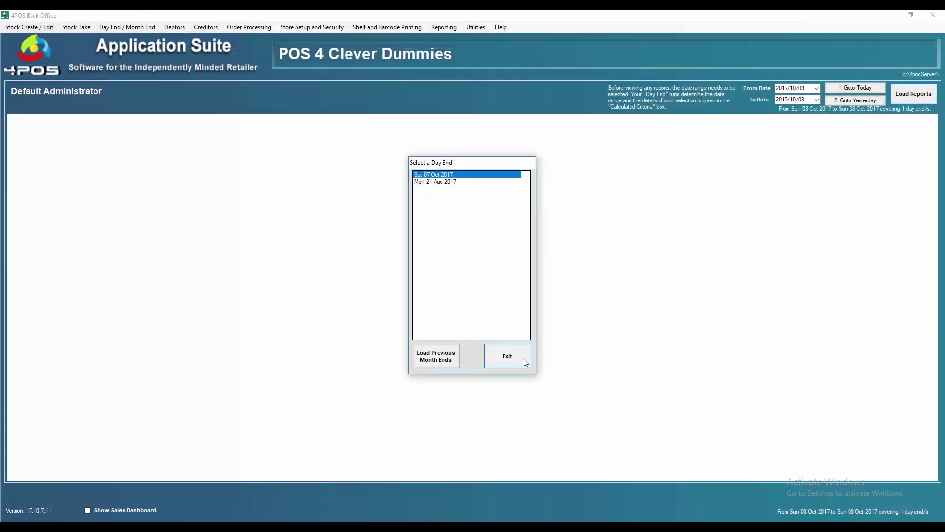
{"action": "left_click", "coordinate": [523, 359]}
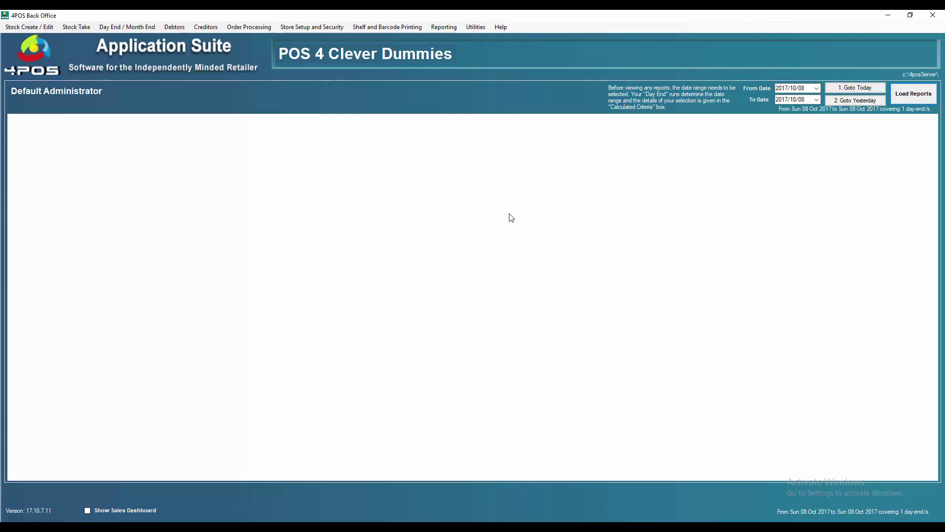
Set the report range to the 16 October 2017 day end by choosing 13 October 2017 as the From Date.
{"action": "left_click", "coordinate": [457, 29]}
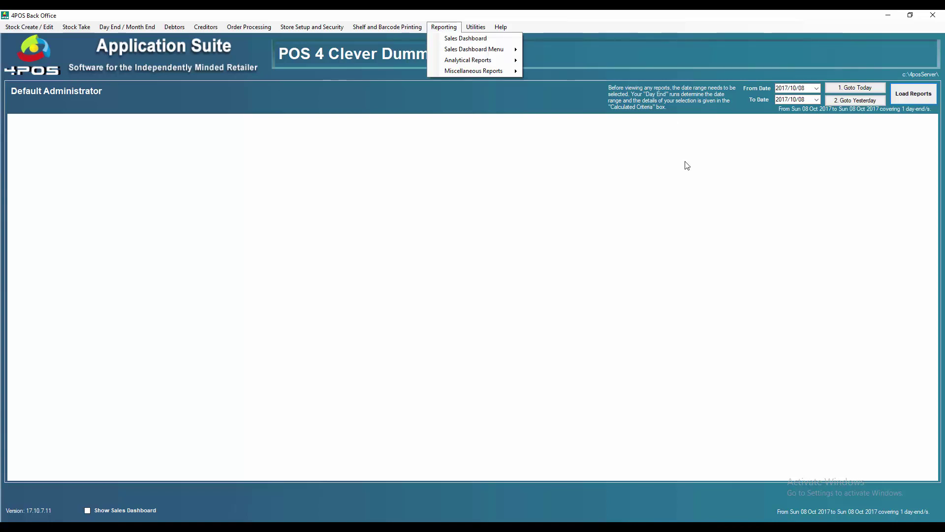
{"action": "left_click", "coordinate": [816, 88]}
{"action": "left_click", "coordinate": [817, 88]}
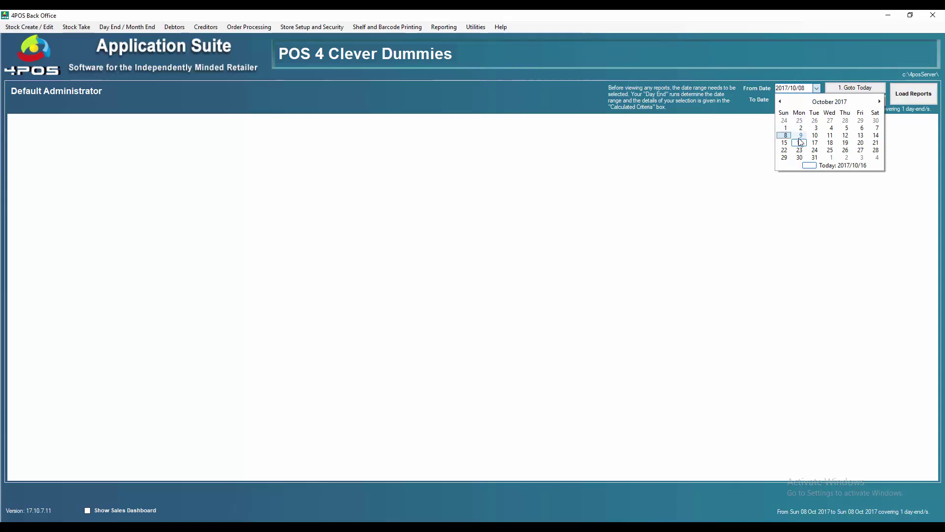
{"action": "left_click", "coordinate": [860, 136]}
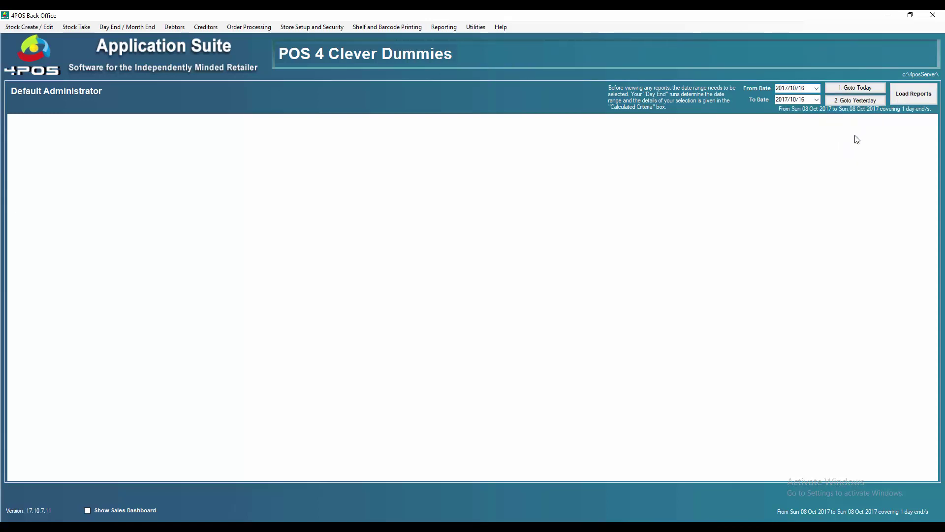
{"action": "left_click", "coordinate": [817, 89]}
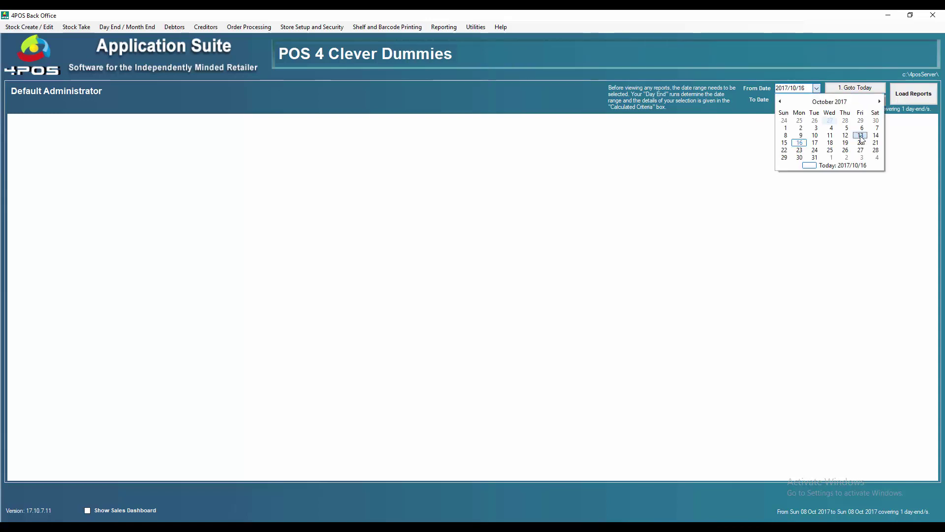
{"action": "left_click", "coordinate": [863, 139]}
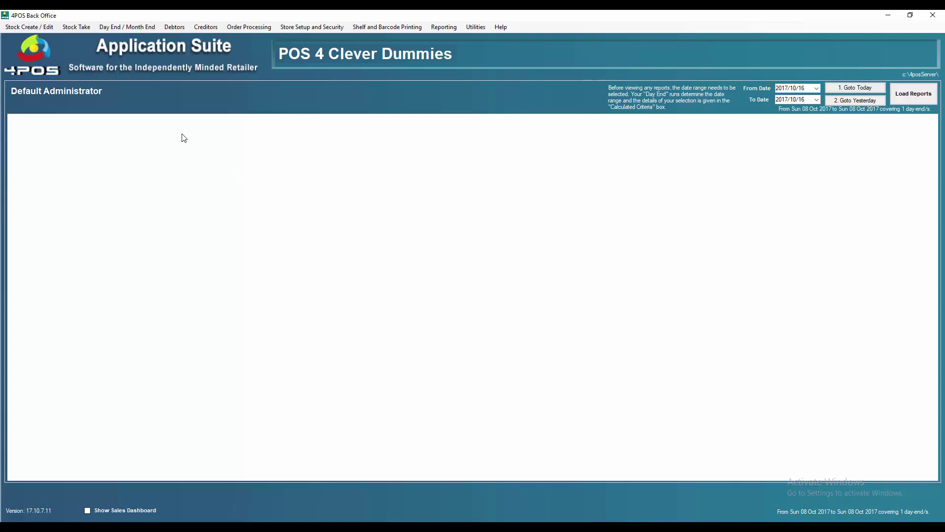
{"action": "left_click", "coordinate": [120, 26]}
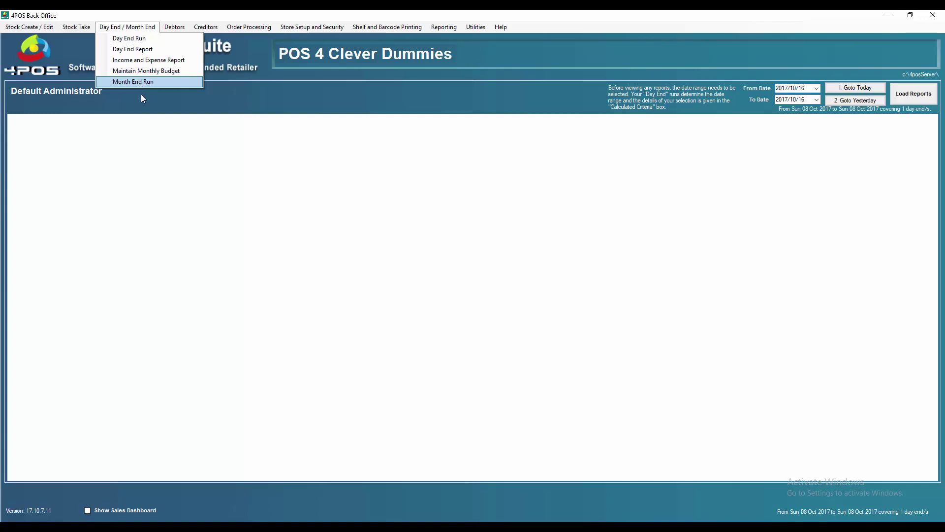
{"action": "mouse_move", "coordinate": [179, 27]}
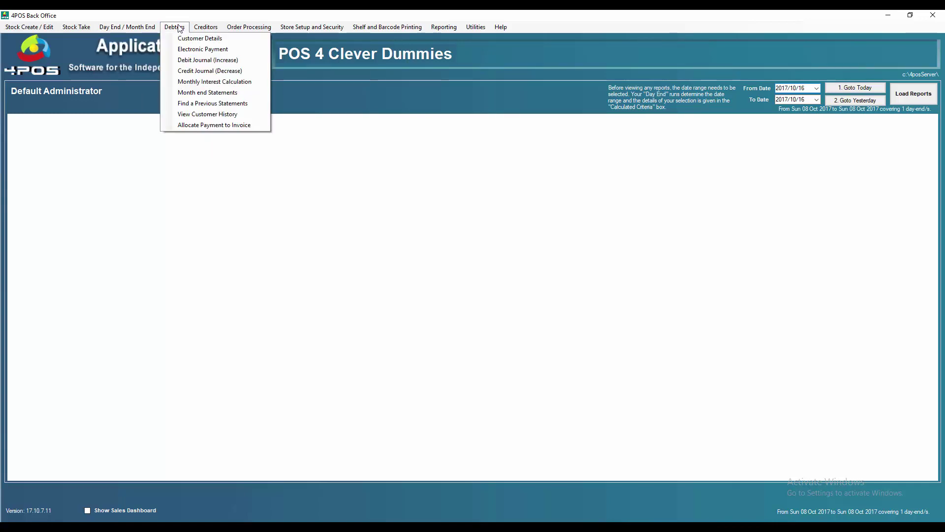
{"action": "mouse_move", "coordinate": [118, 29]}
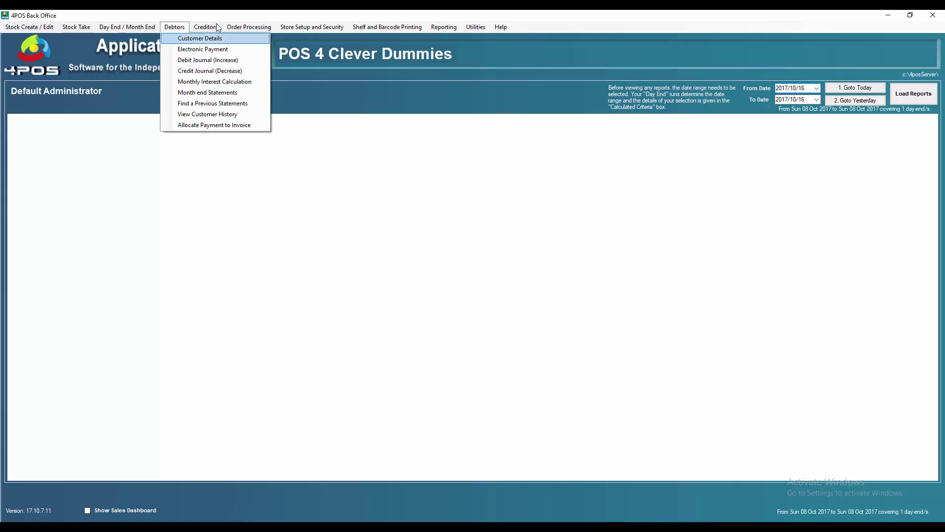
{"action": "mouse_move", "coordinate": [217, 26]}
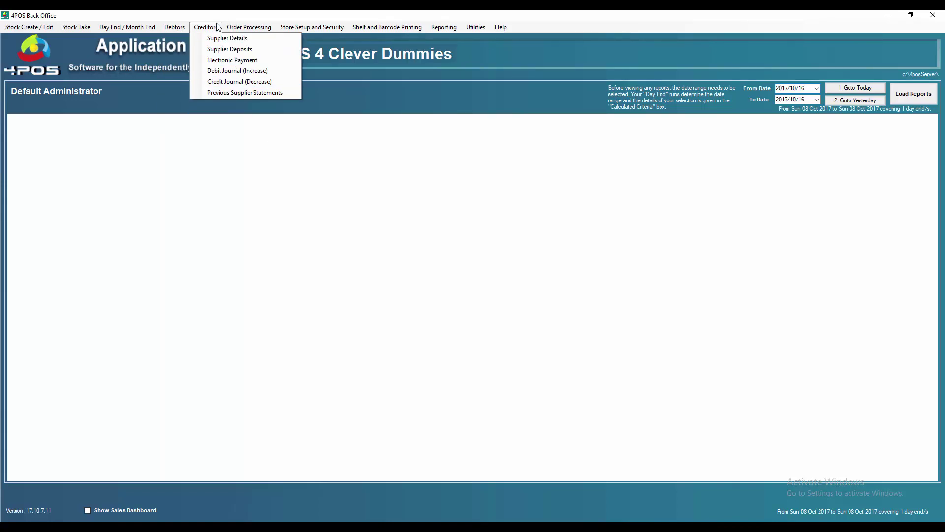